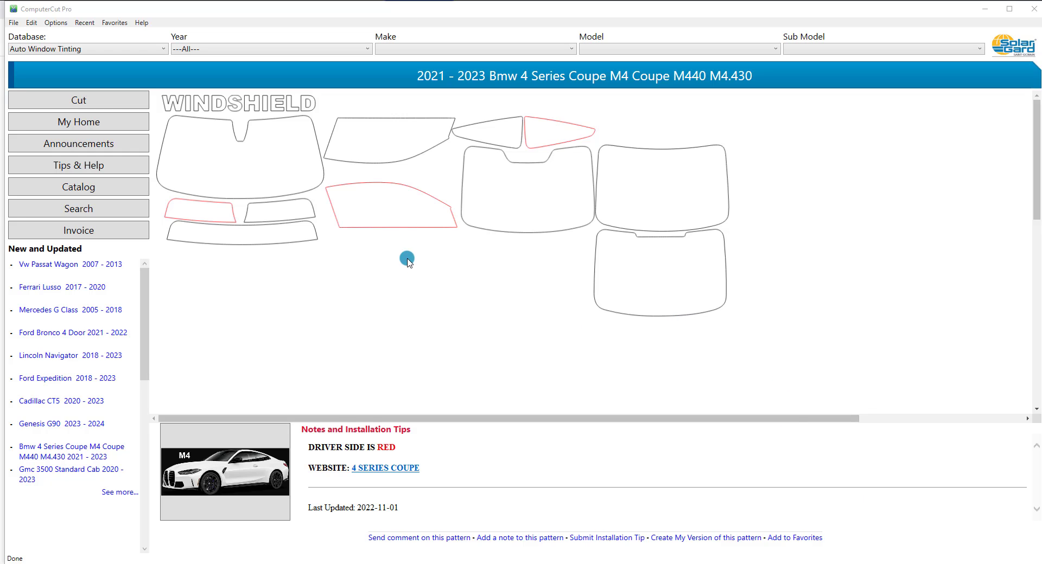
- Select the red driver-side door window pattern and its black passenger-side counterpart, and send both to the cutting layout
left_click(389, 214)
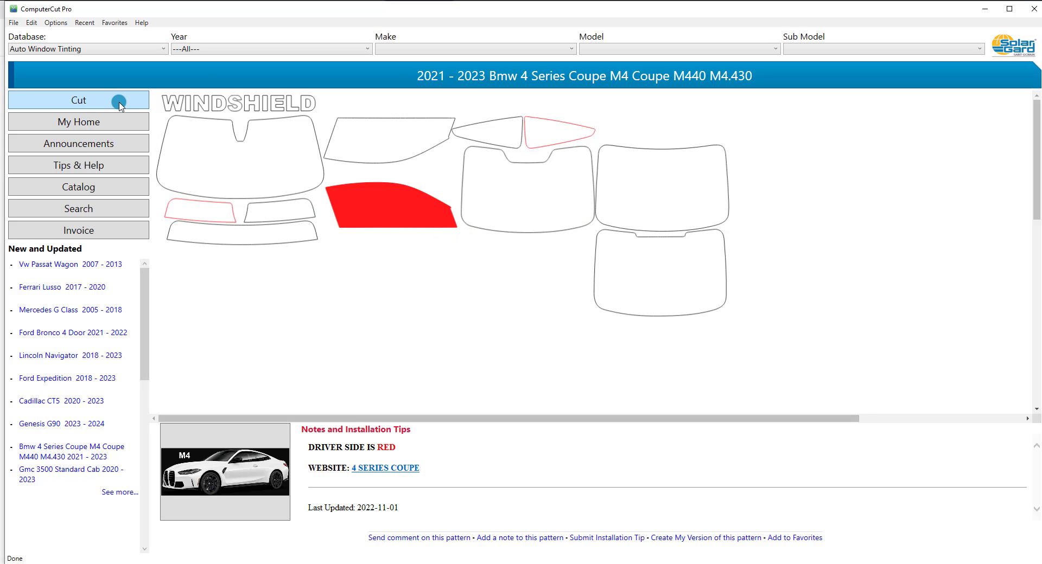
left_click(422, 138)
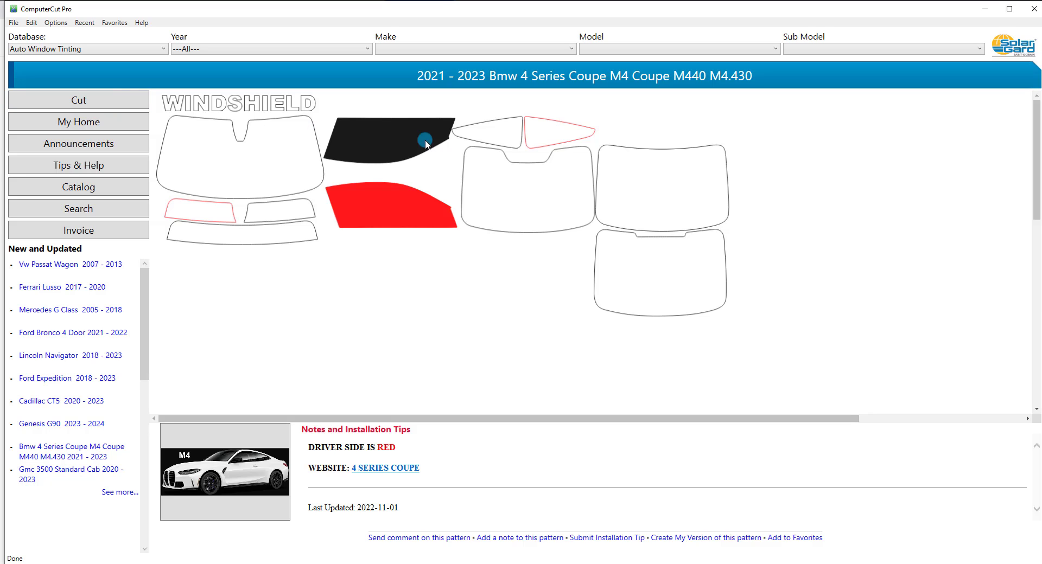
left_click(125, 108)
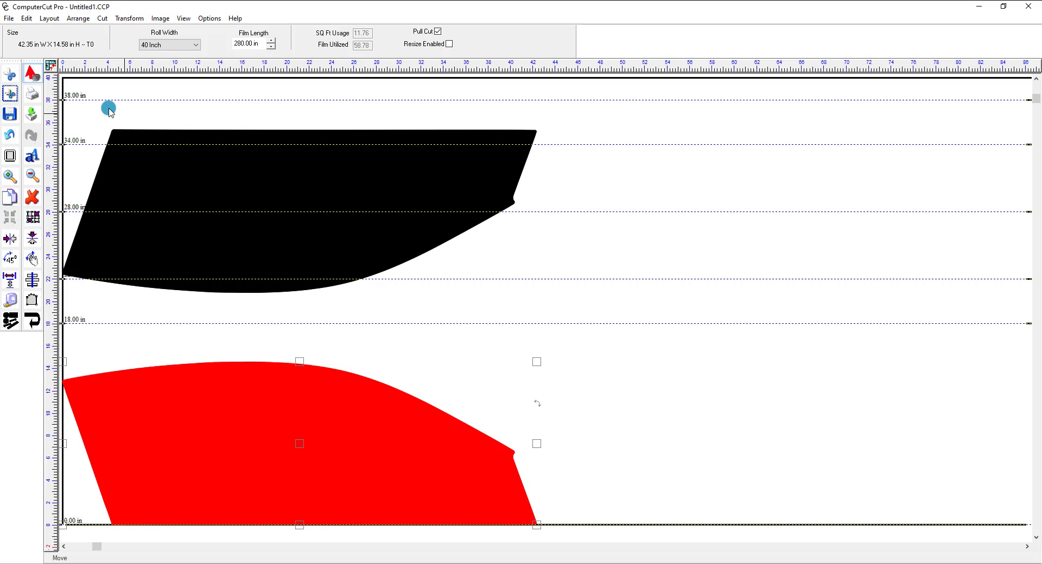
left_click(10, 19)
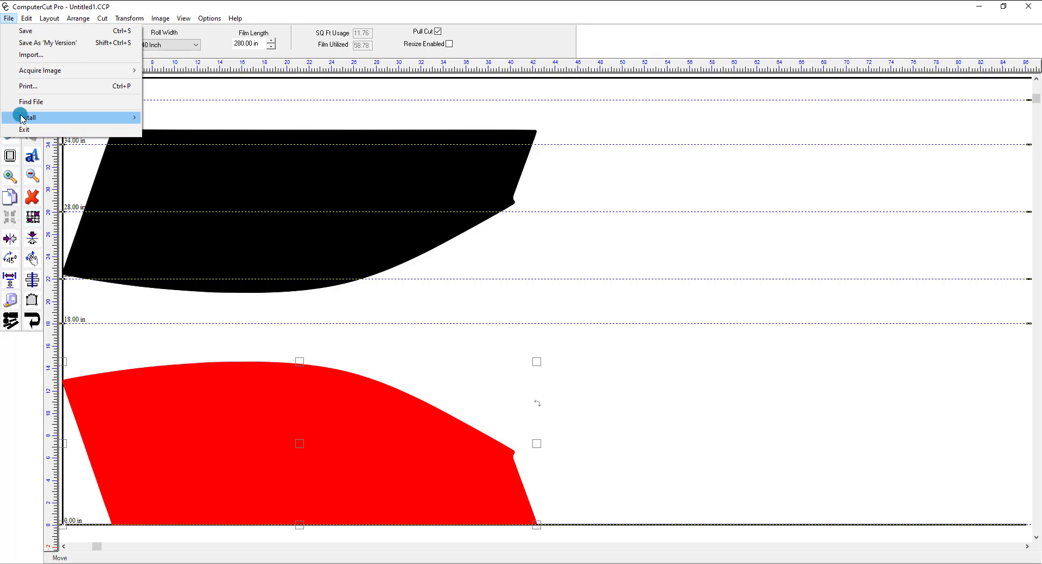
mouse_move(23, 117)
left_click(161, 119)
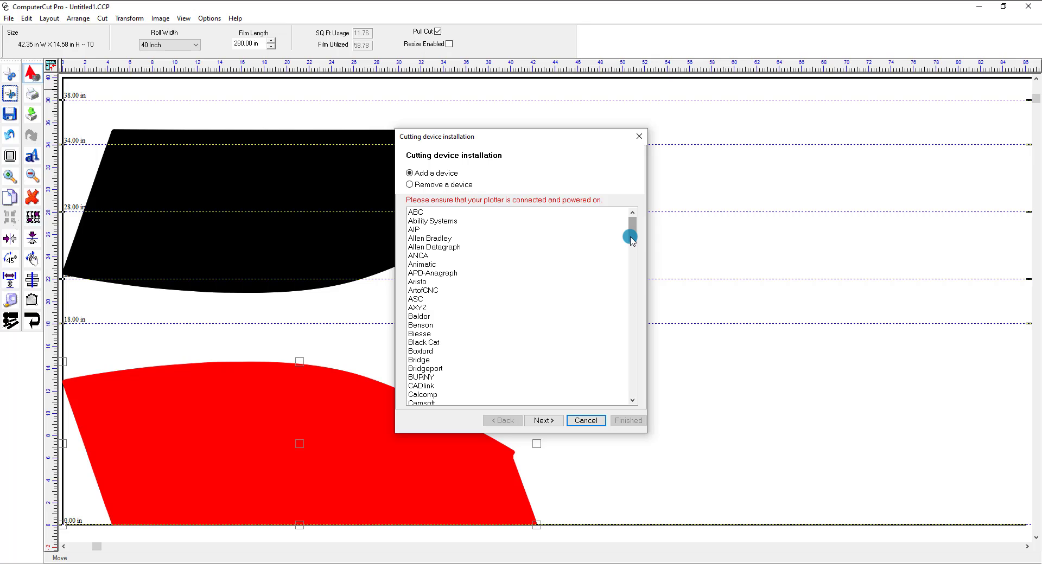
left_click(637, 140)
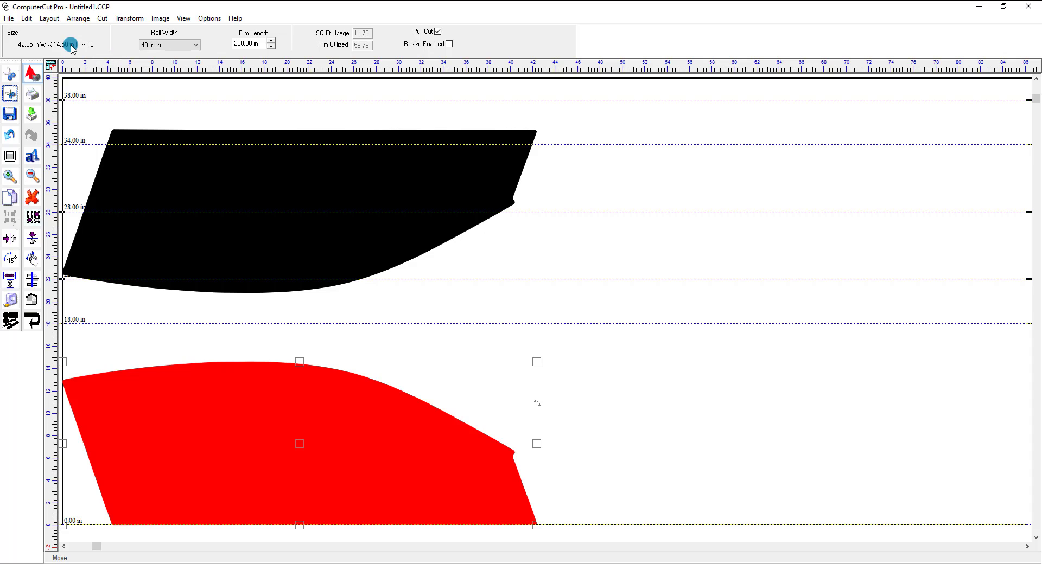
- Start adding a cutting device and choose Graphtec as its manufacturer
left_click(9, 19)
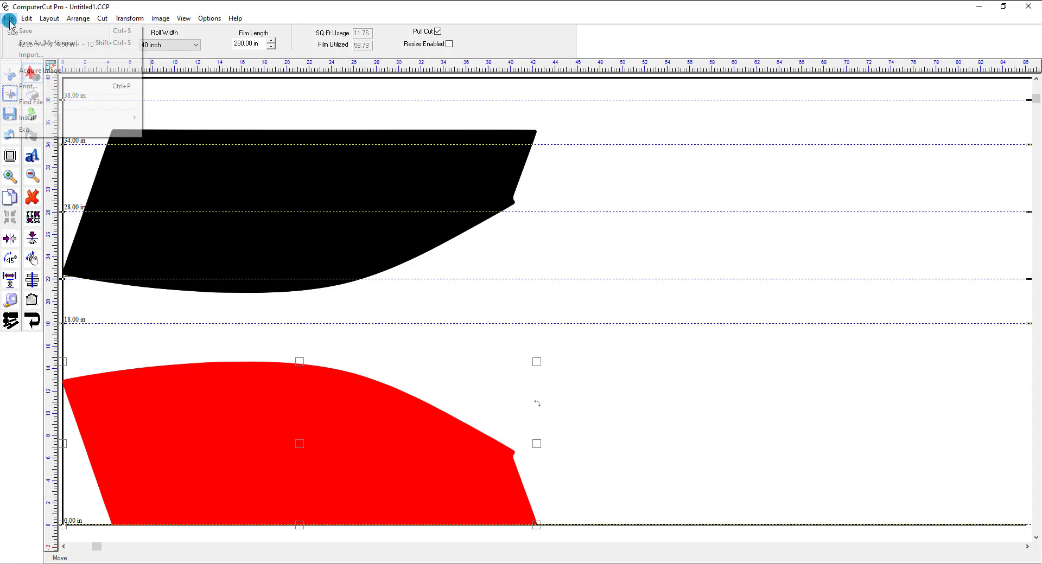
mouse_move(130, 117)
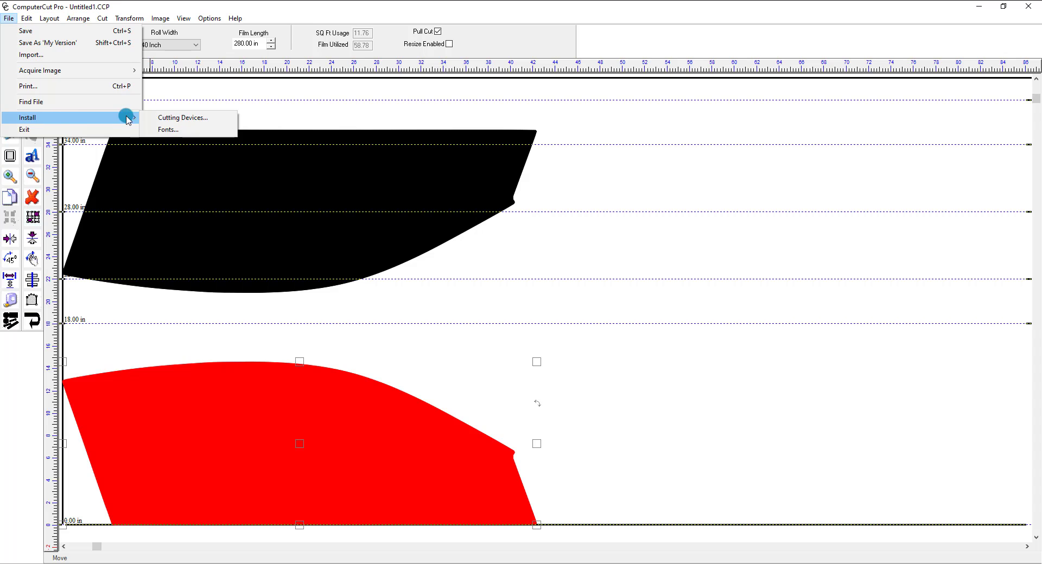
left_click(183, 119)
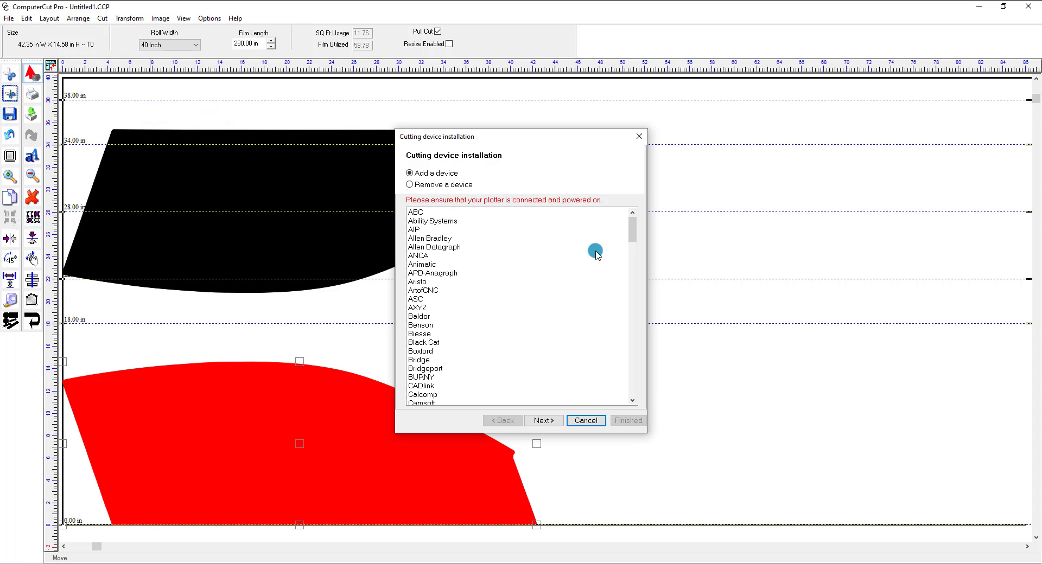
left_click_drag(628, 242, 436, 311)
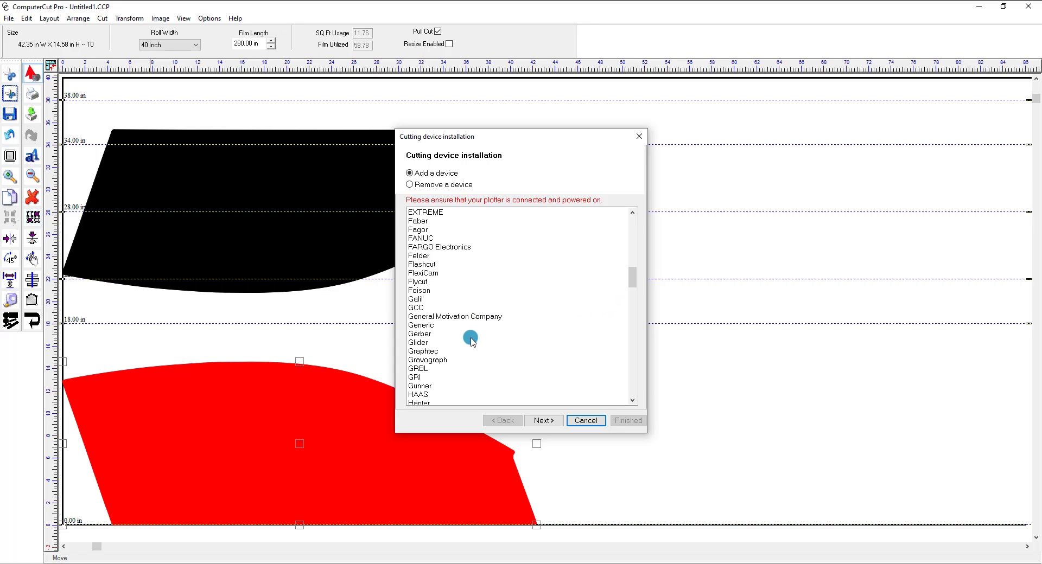
left_click(429, 351)
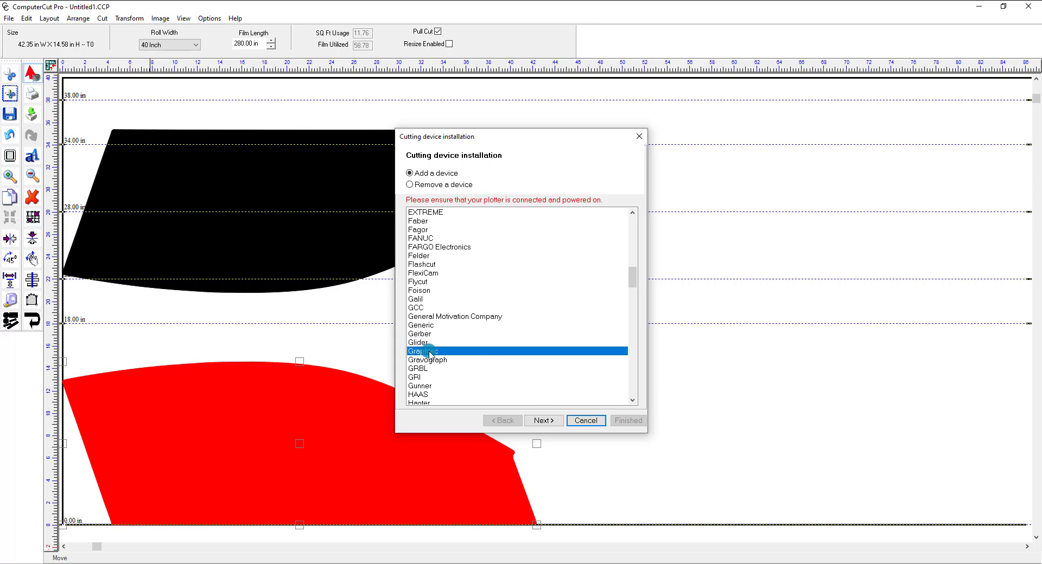
left_click(540, 421)
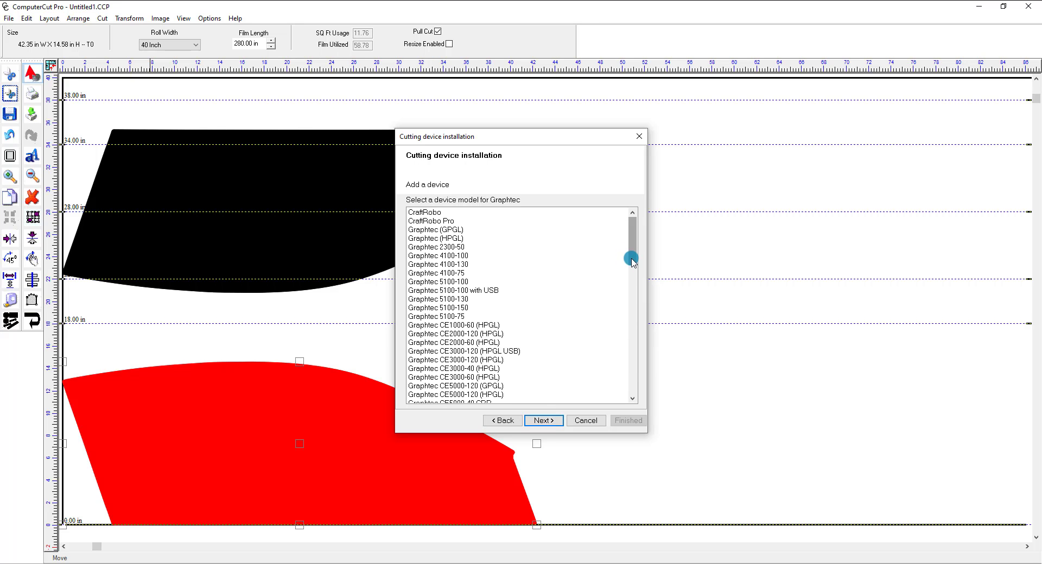
- Choose the Graphtec FC9000-160 (HPGL) model, keep the USB port type with GCC USB as its port, and finish the device installation
left_click_drag(628, 255, 634, 379)
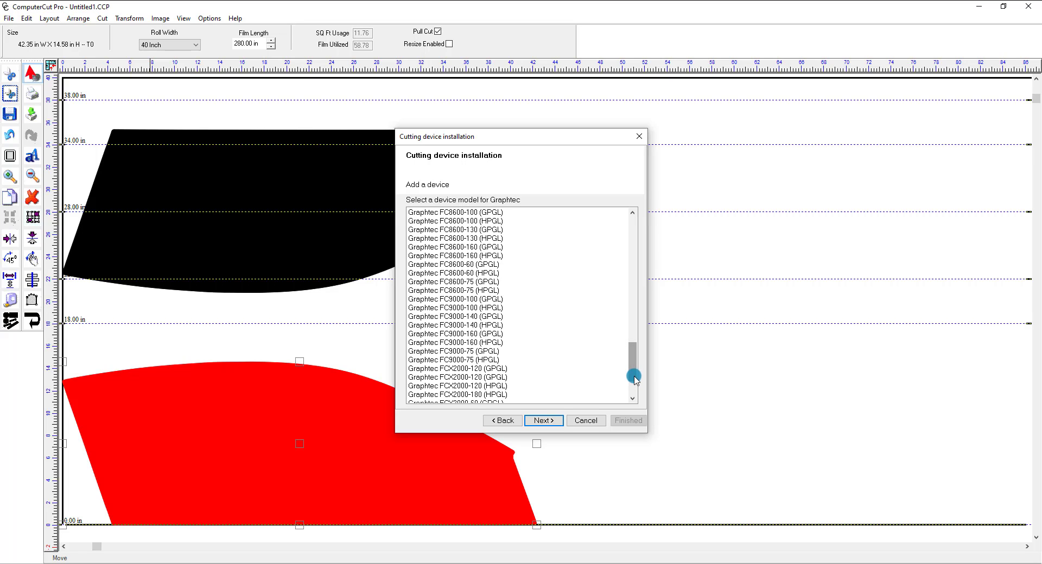
left_click(481, 343)
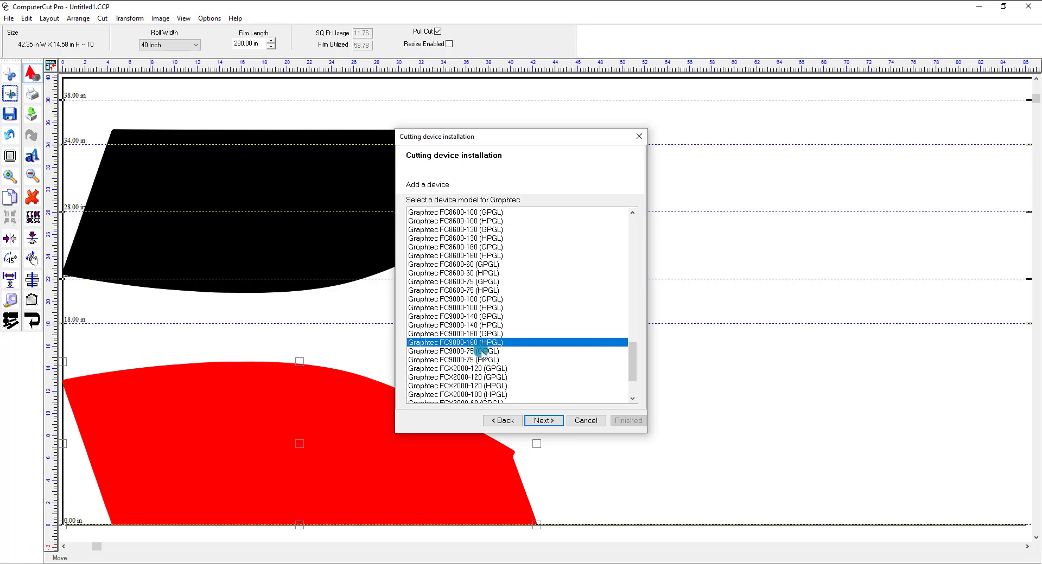
left_click(551, 421)
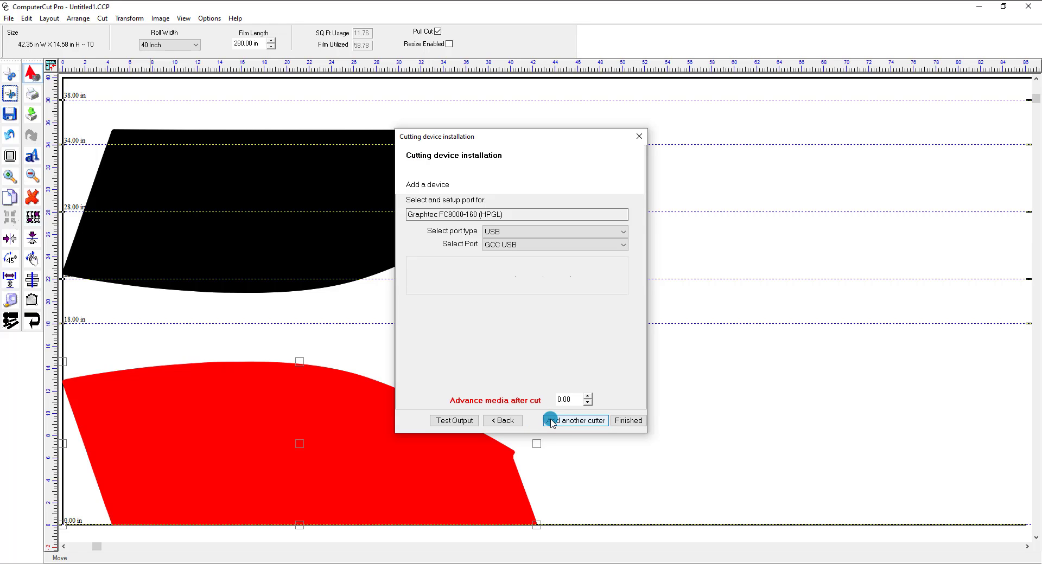
left_click(555, 247)
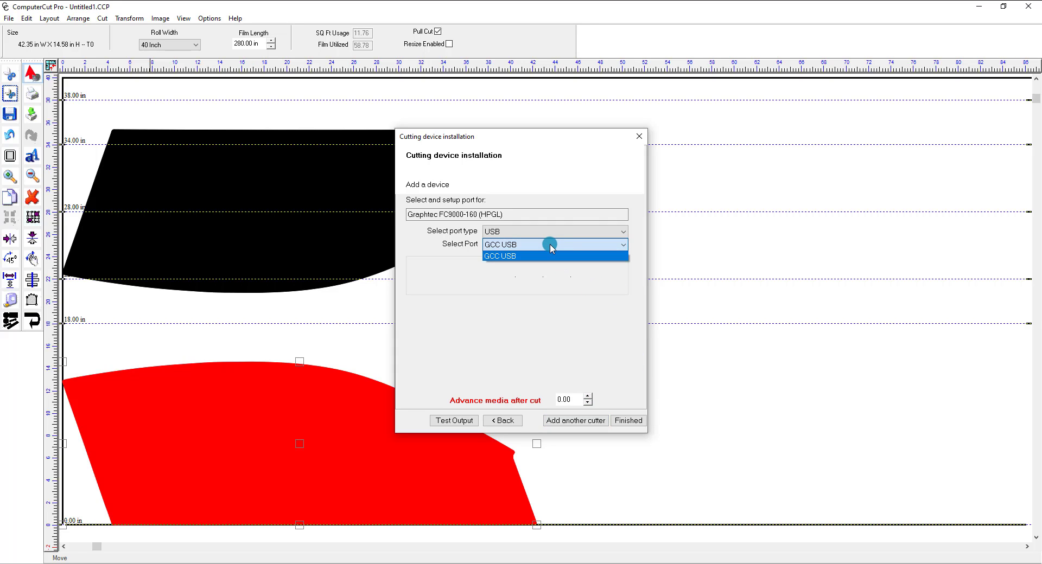
left_click(549, 244)
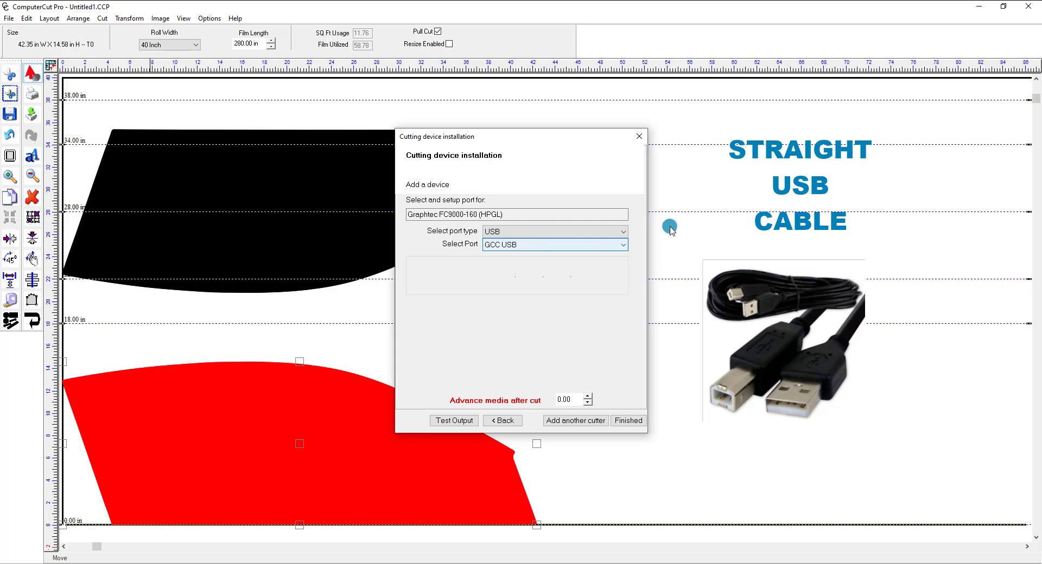
left_click(736, 153)
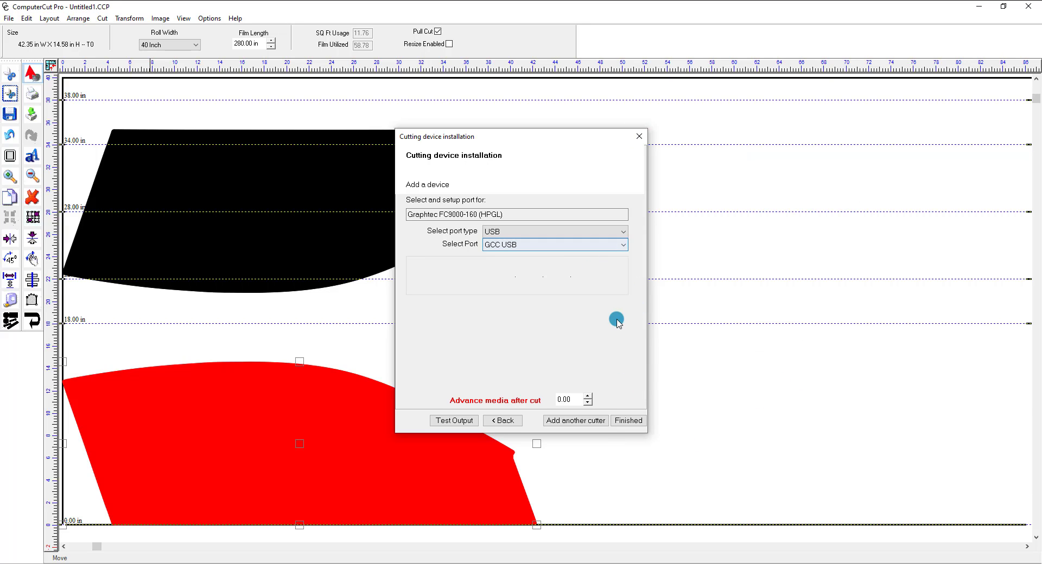
left_click(625, 423)
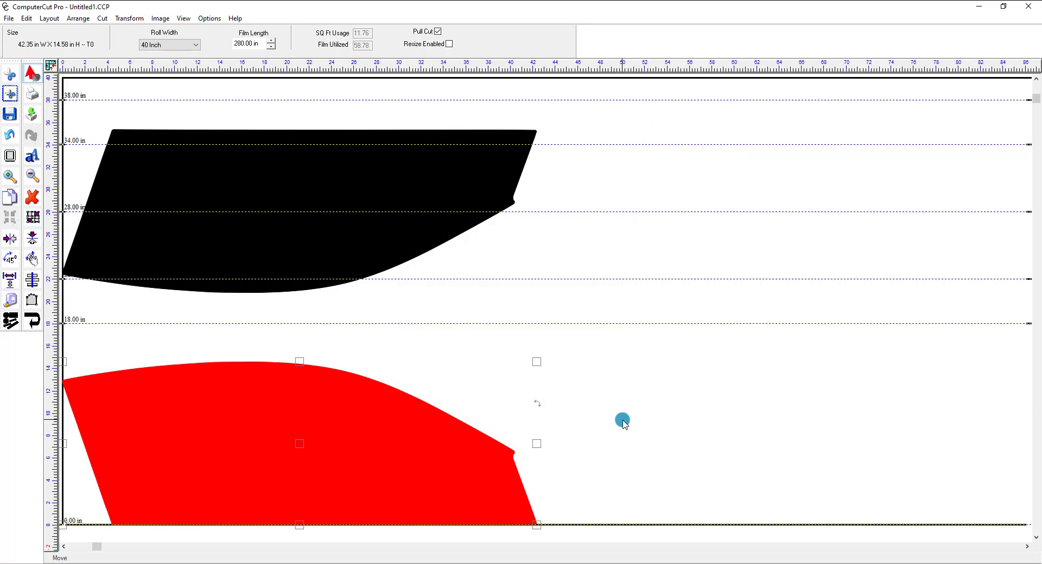
- Review the plotter setup of the Graphtec FC9000-160 (HPGL) driver and apply GCC USB as its port location
left_click(104, 19)
left_click(116, 42)
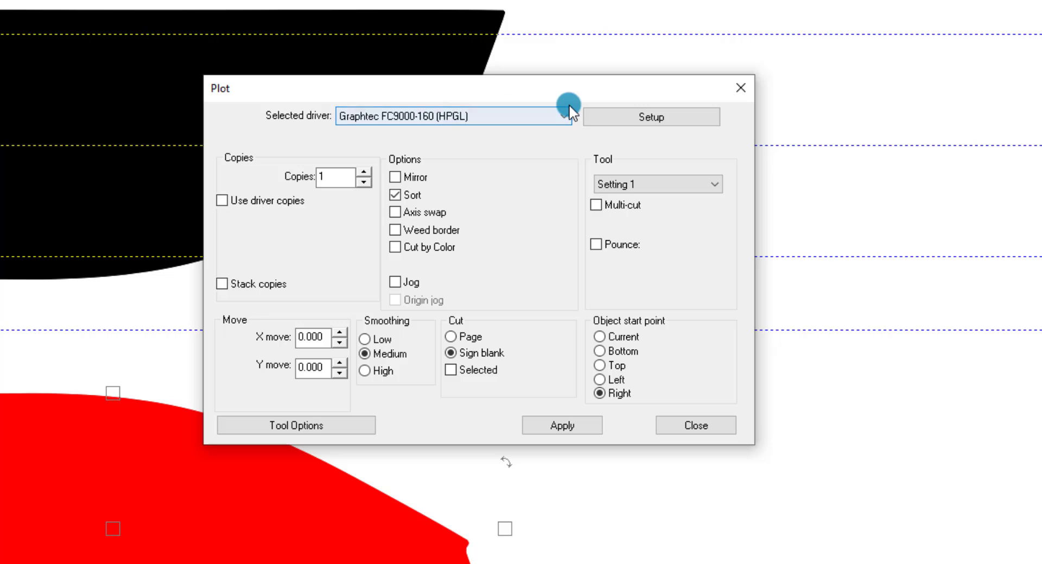
left_click(634, 116)
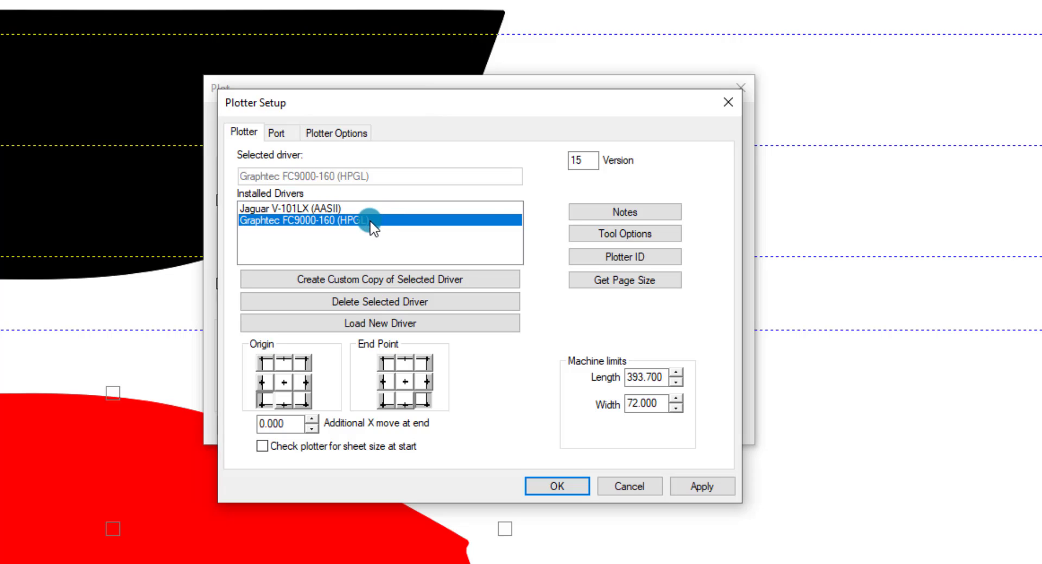
left_click(282, 133)
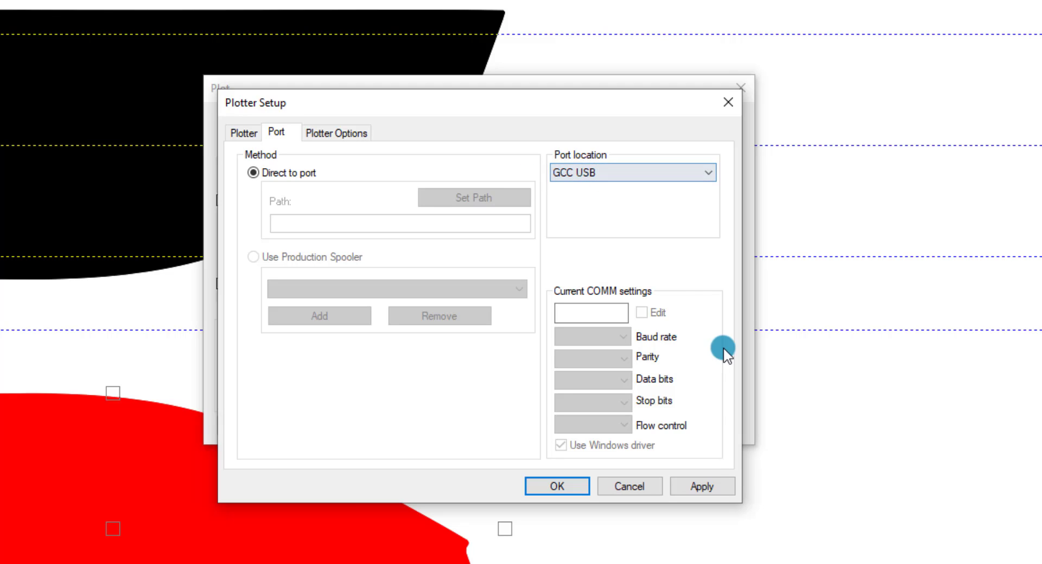
left_click(705, 484)
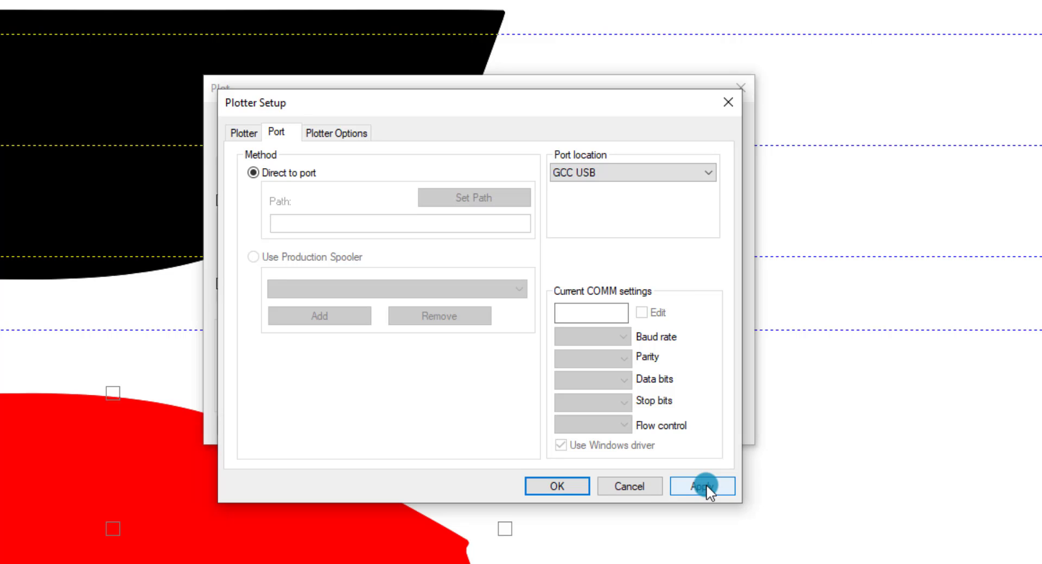
left_click(727, 103)
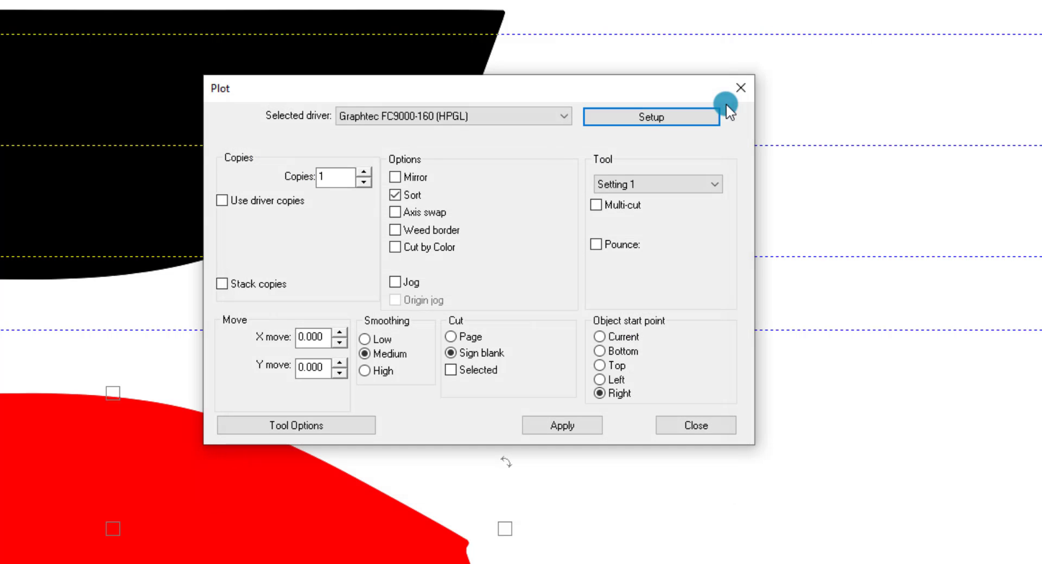
- Switch the plot driver to Jaguar V-101LX (AASII) and apply GCC USB as the port location in its setup
left_click(473, 115)
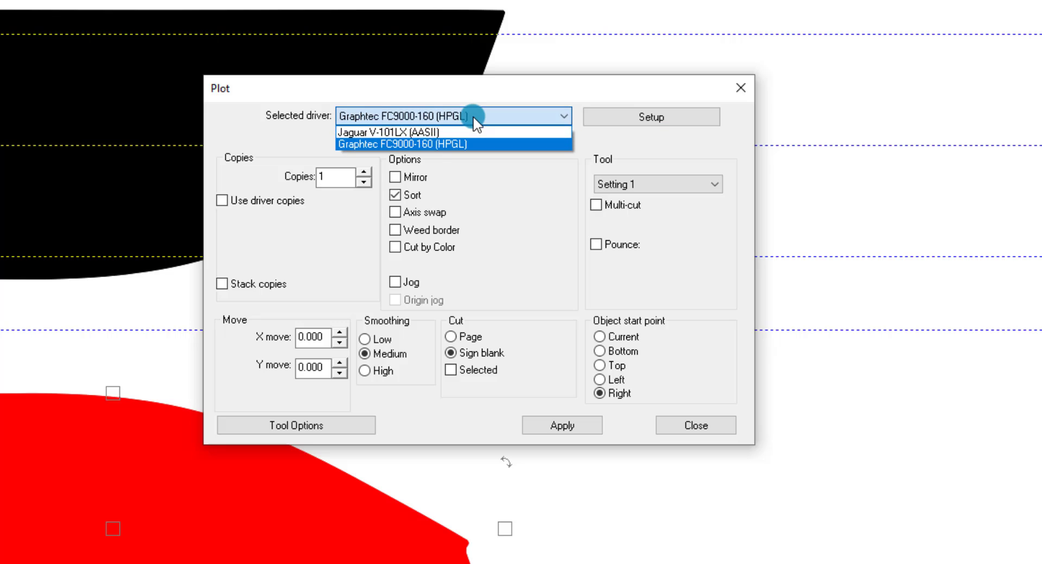
left_click(417, 133)
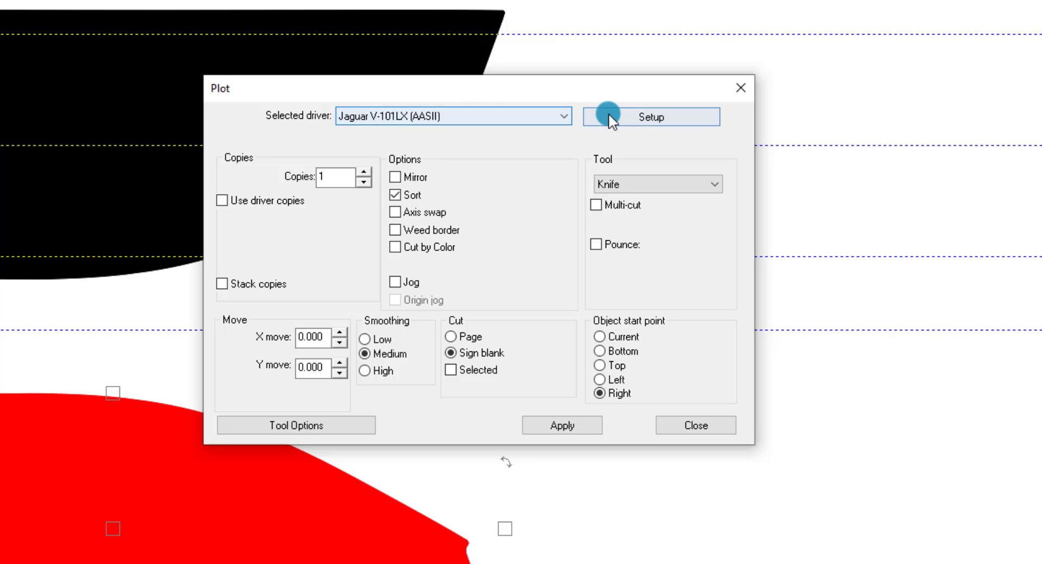
left_click(640, 115)
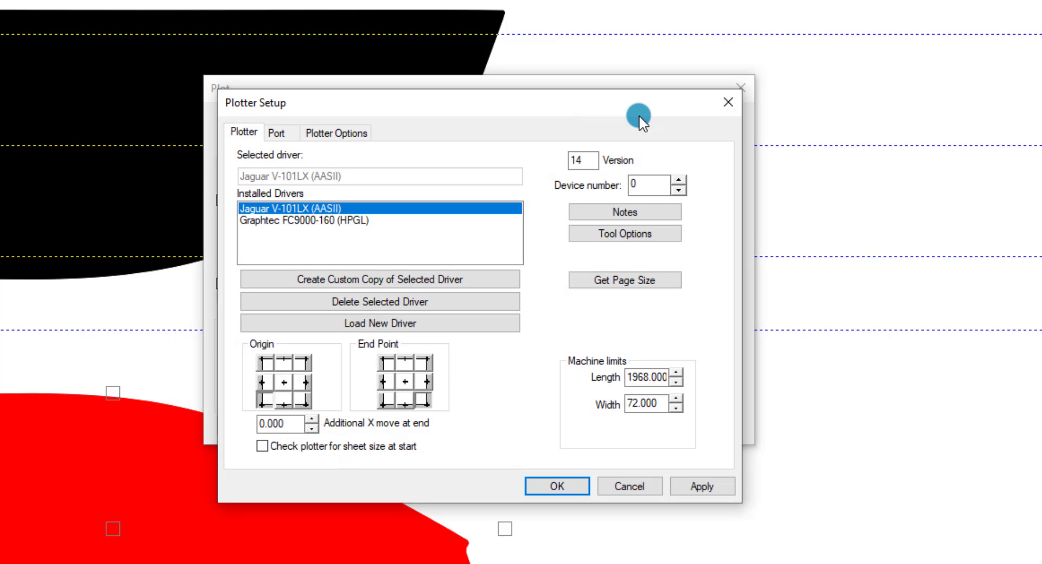
left_click(276, 132)
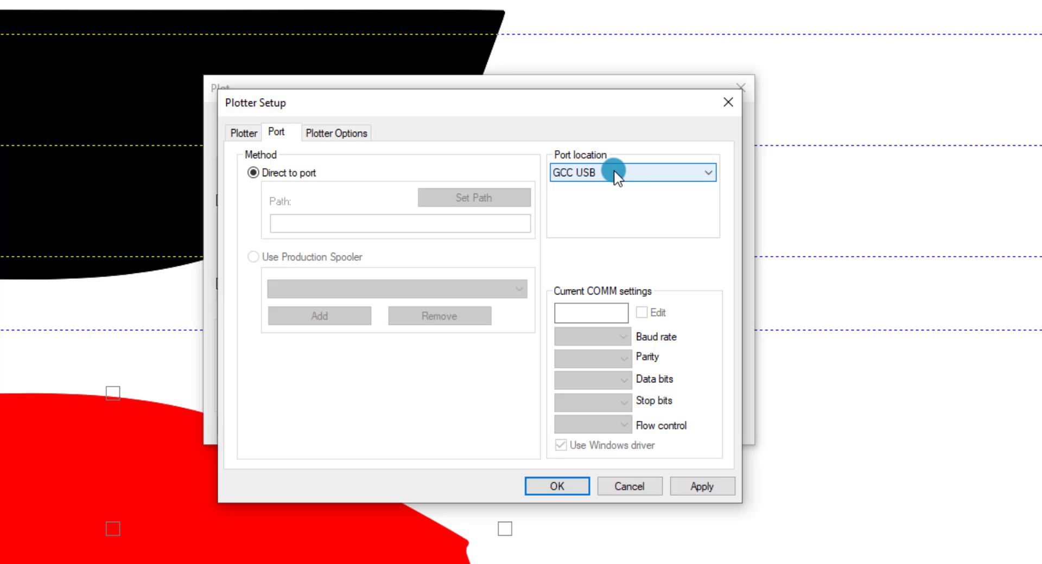
left_click(645, 172)
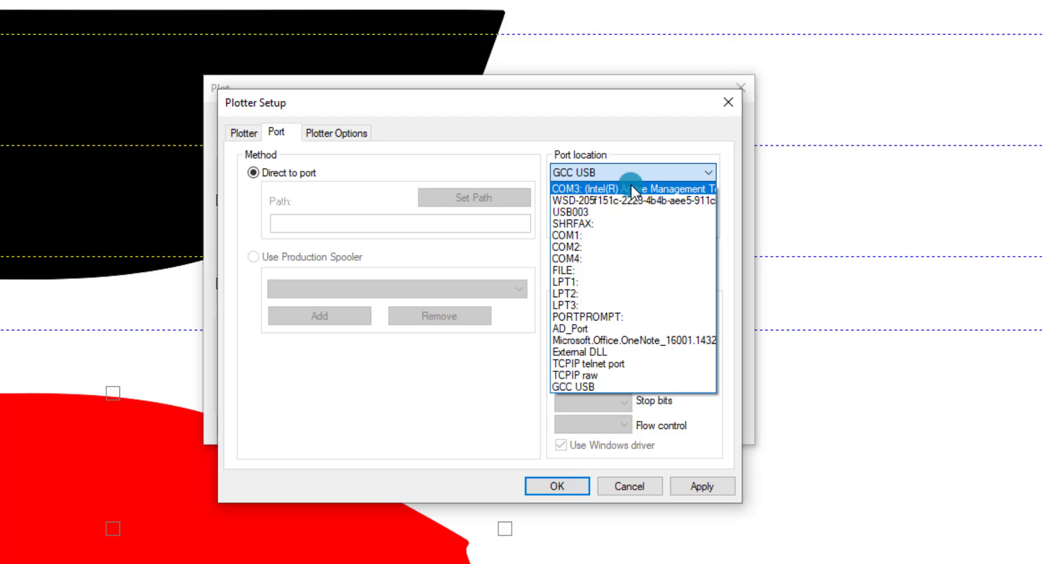
left_click(611, 381)
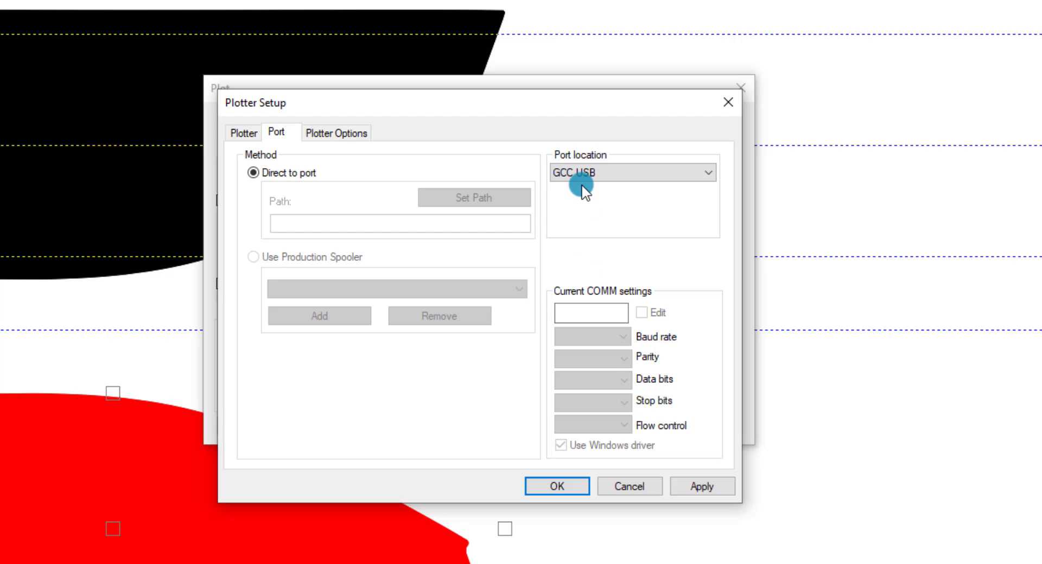
left_click(705, 486)
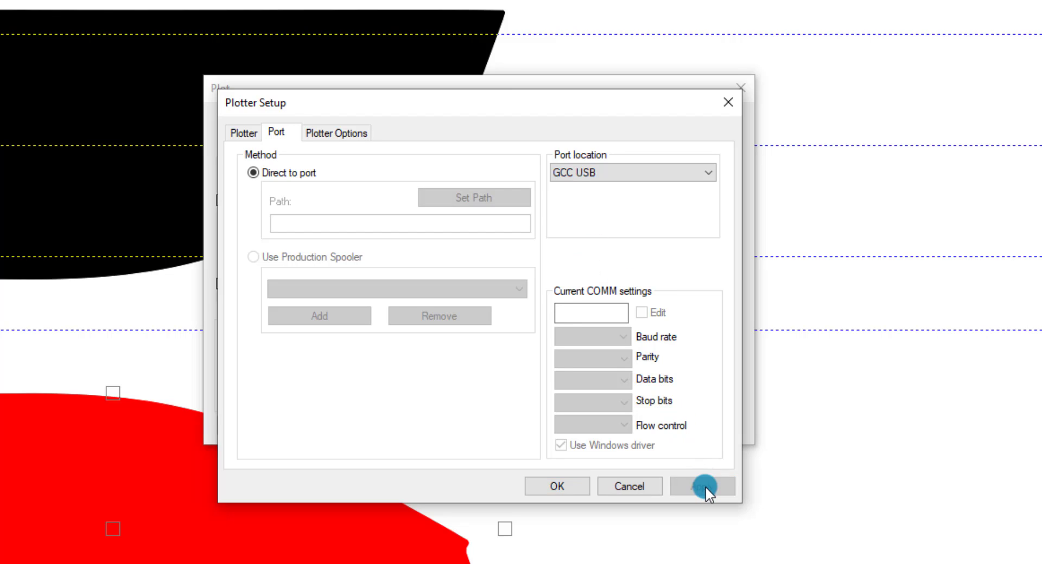
left_click(629, 487)
left_click(555, 490)
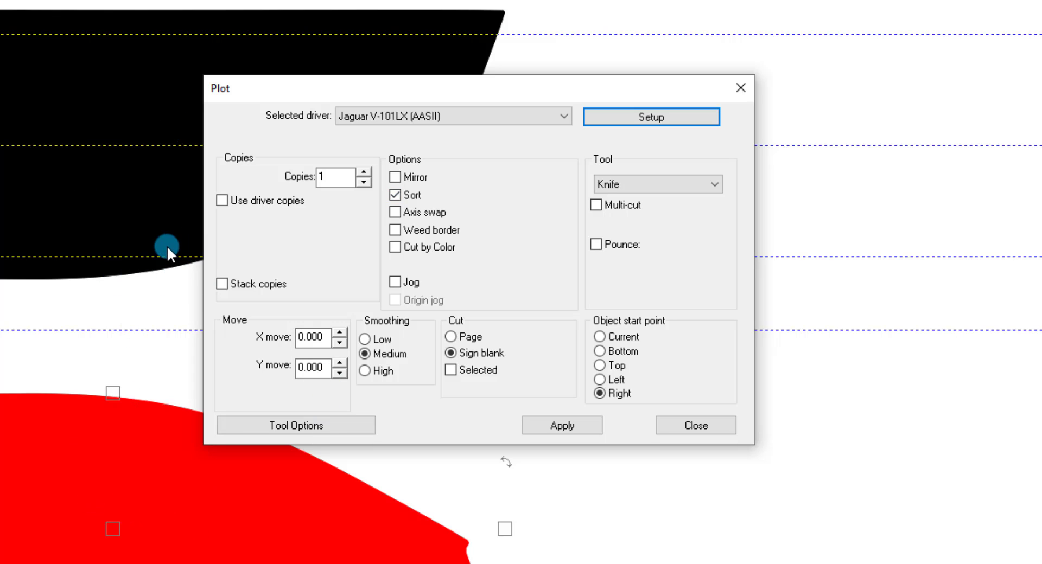
- Keep the Sort option enabled in the plot settings and close them
left_click(395, 195)
left_click(394, 196)
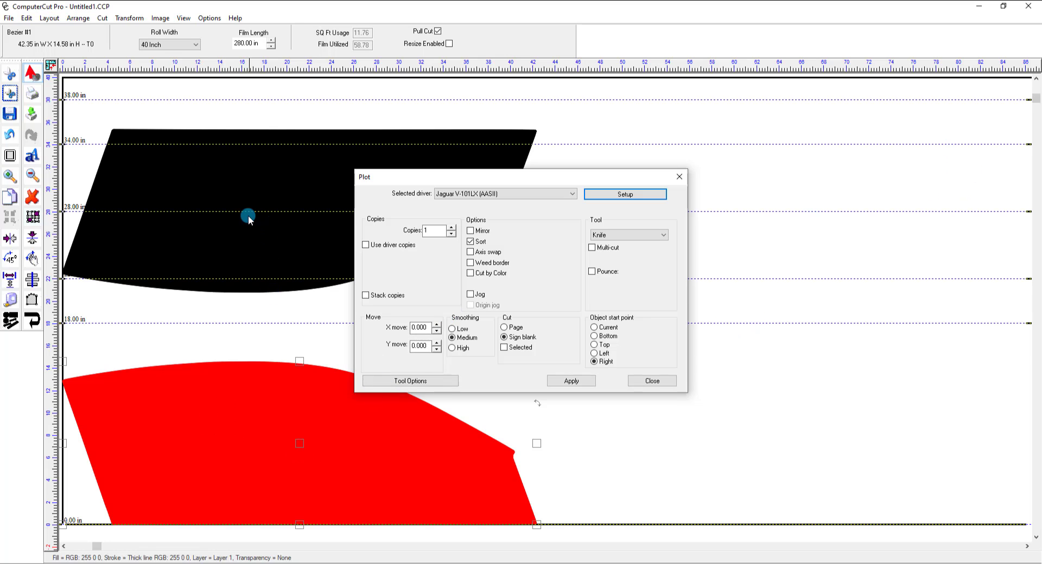
left_click(471, 241)
left_click(661, 380)
- Shift the red door window pattern slightly away from the film's zero corner and move it back against that corner
left_click_drag(300, 442, 308, 437)
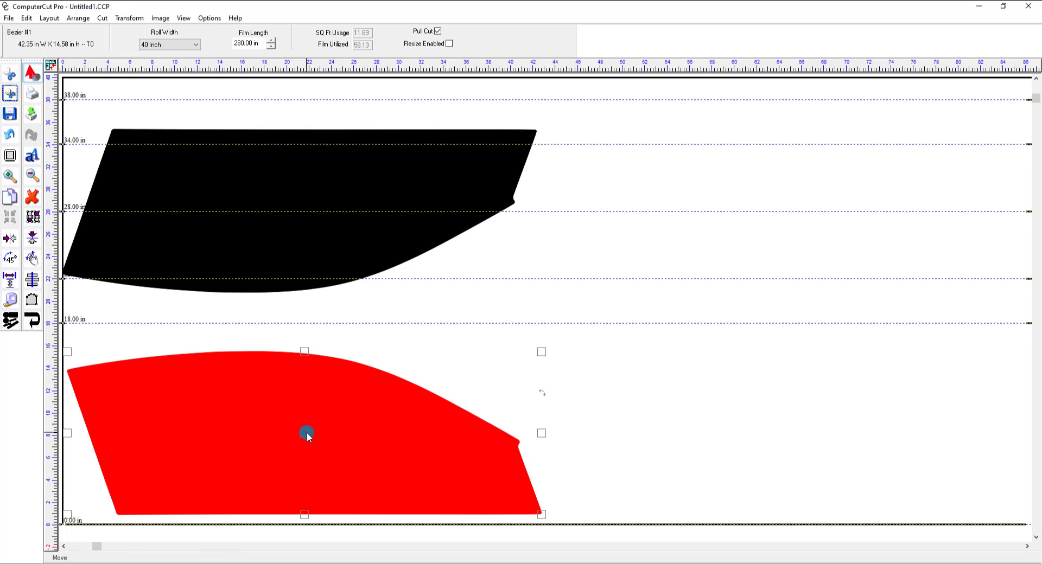
left_click_drag(307, 433, 284, 459)
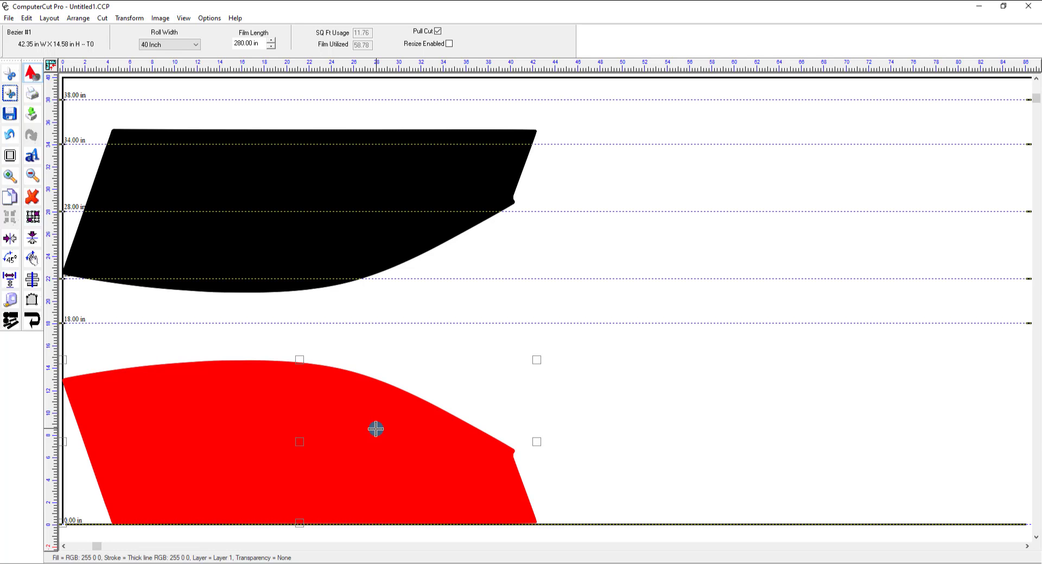
- Nudge the red door window pattern up off the film's zero line and back down onto it
key("Up")
key("Up")
key("Up")
key("Up")
key("Up")
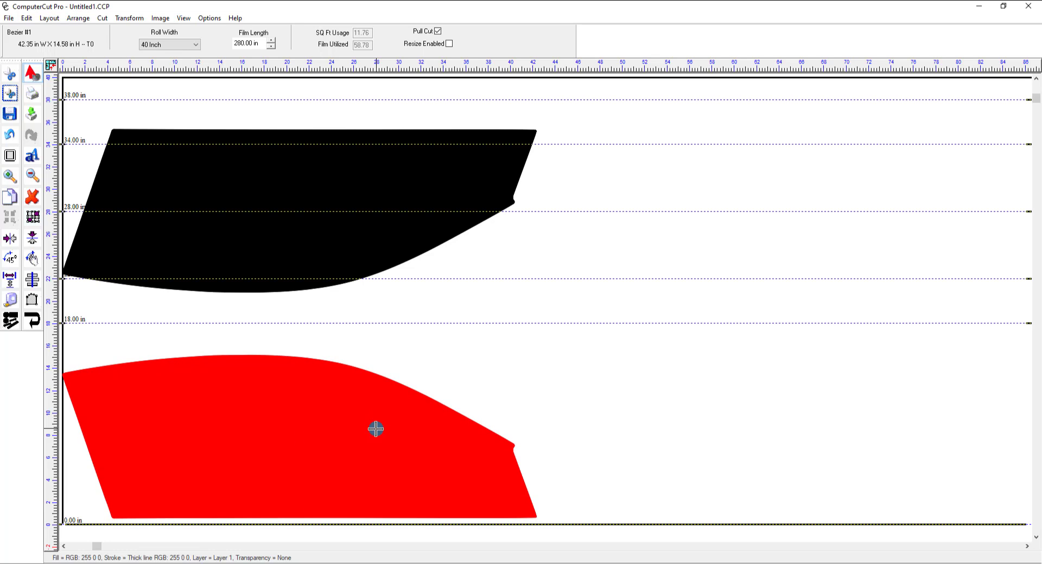
key("Up")
key("Up")
key("Up")
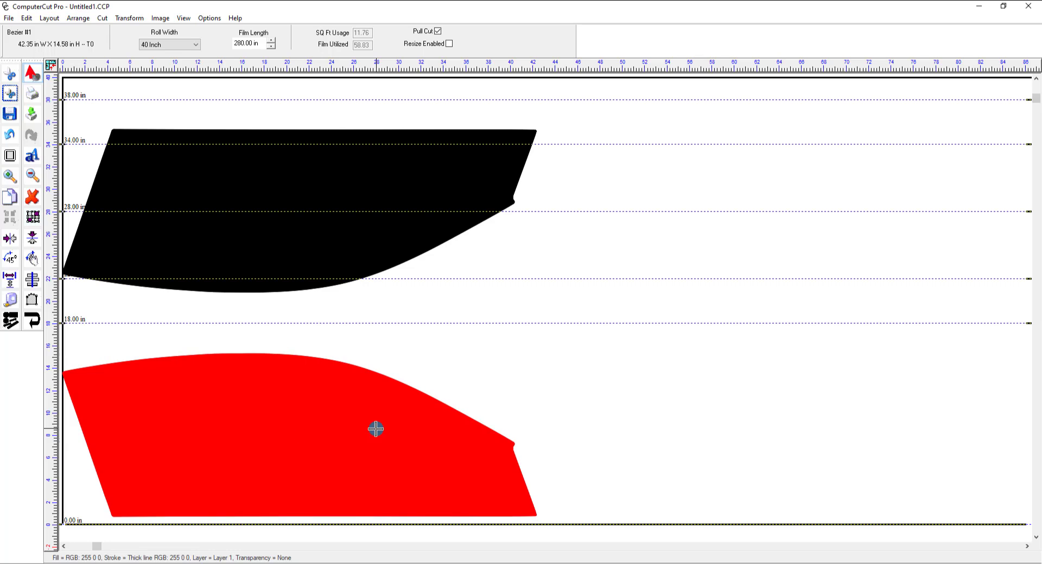
key("Down")
key("Down")
key("Down")
key("Down")
key("Down")
key("Down")
key("Down")
key("Down")
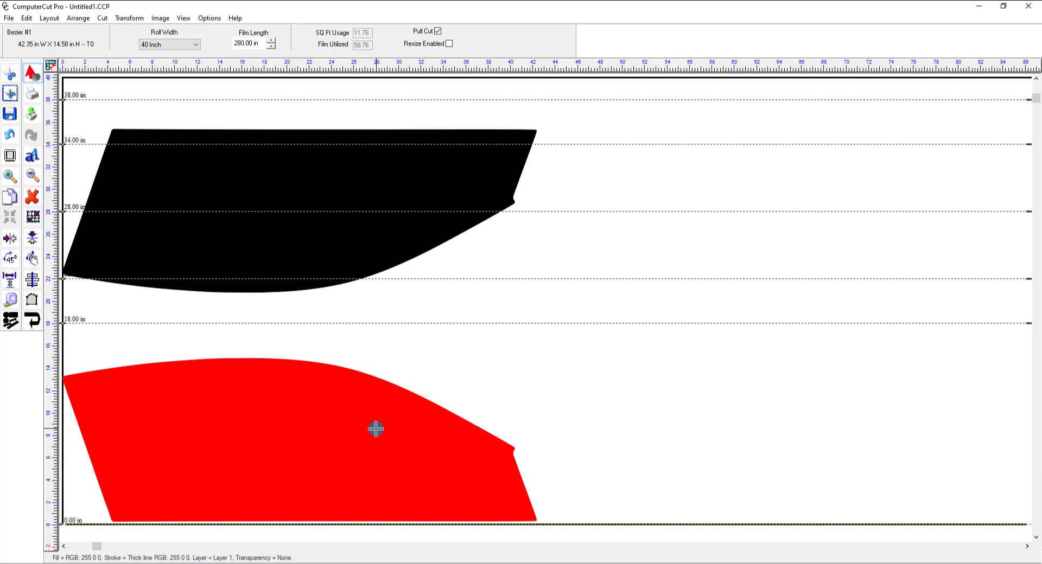
key("Down")
key("Down")
key("Down")
key("Down")
key("Down")
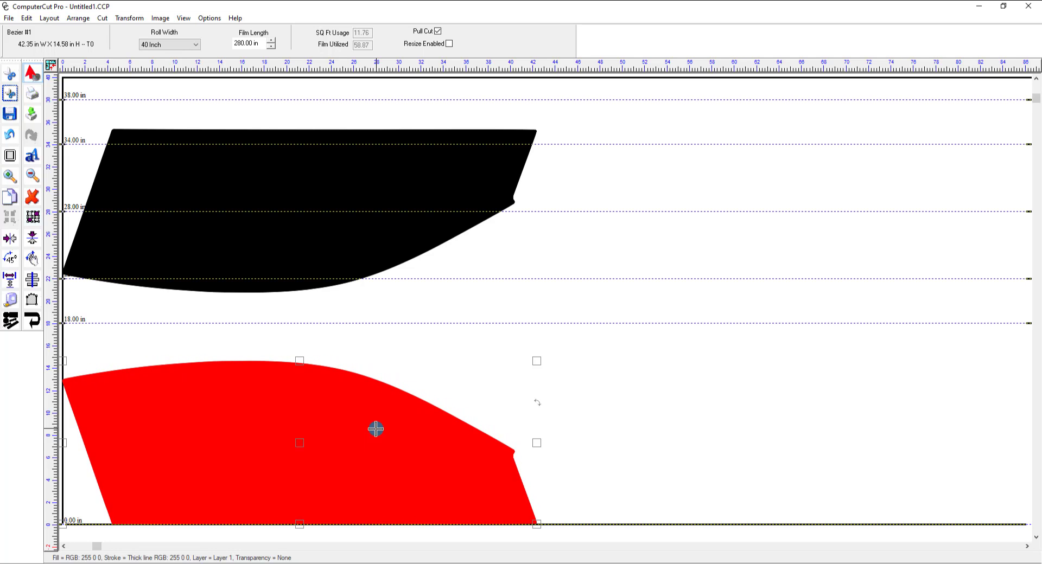
- Nudge the red door window pattern forward along the film length and back to the film's starting edge
key("Right")
key("Right")
key("Right")
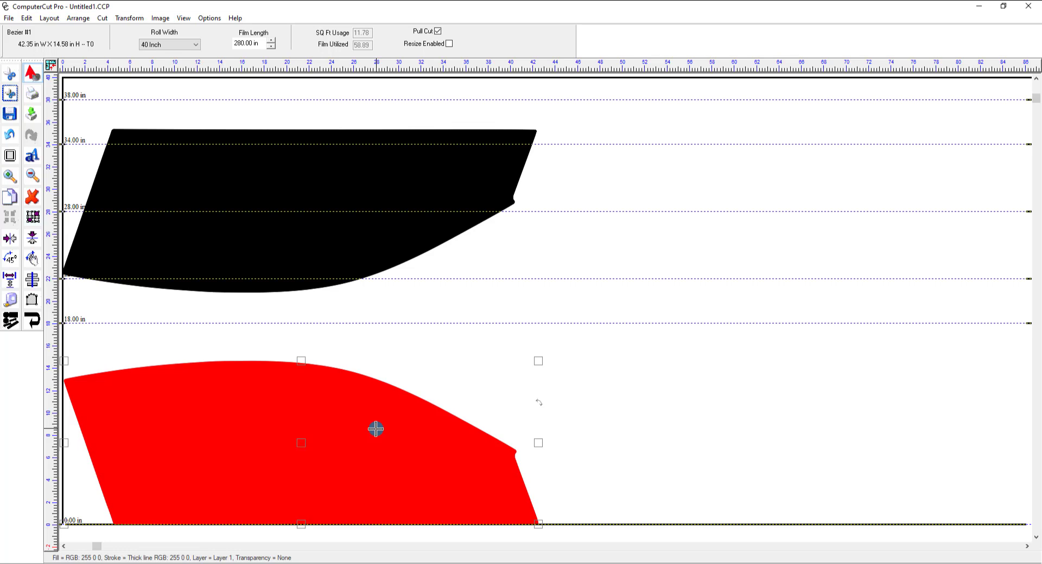
key("Right")
key("Right")
key("Right")
key("Right")
key("Right")
key("Right")
key("Right")
key("Right")
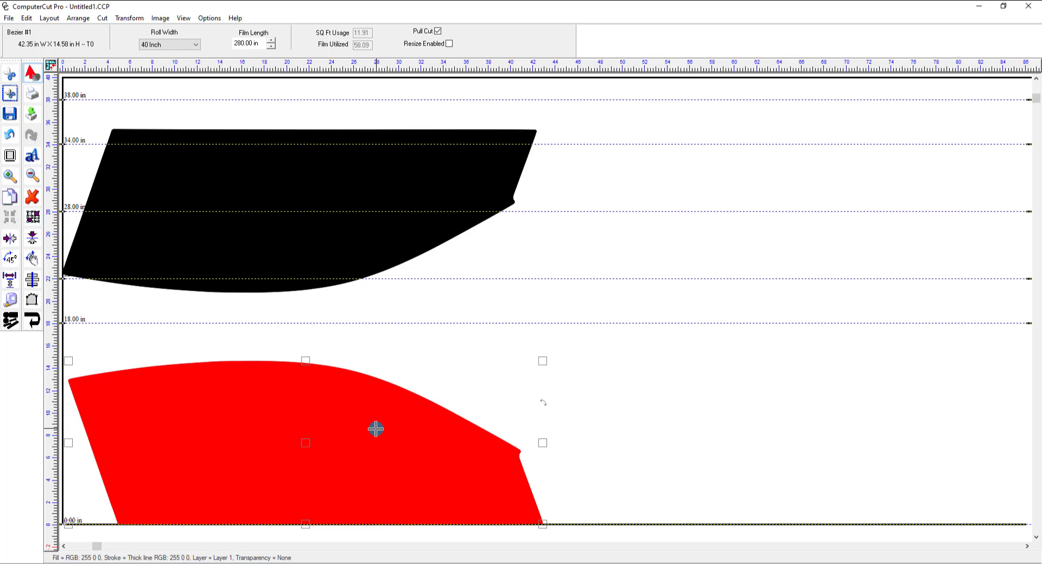
key("Left")
key("Left")
key("Left")
key("Left")
key("Left")
key("Left")
key("Left")
key("Left")
key("Left")
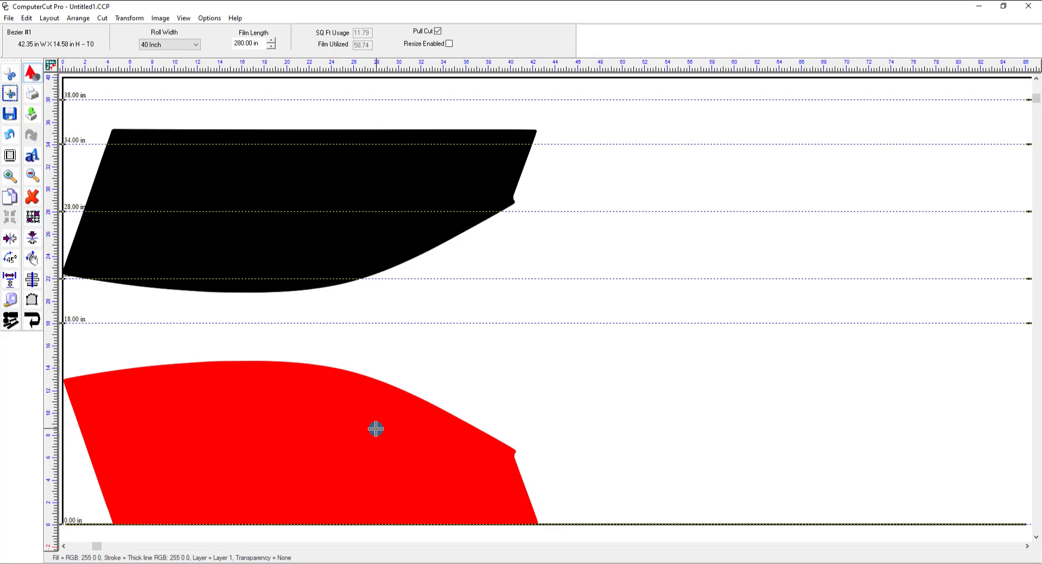
key("Left")
key("Left")
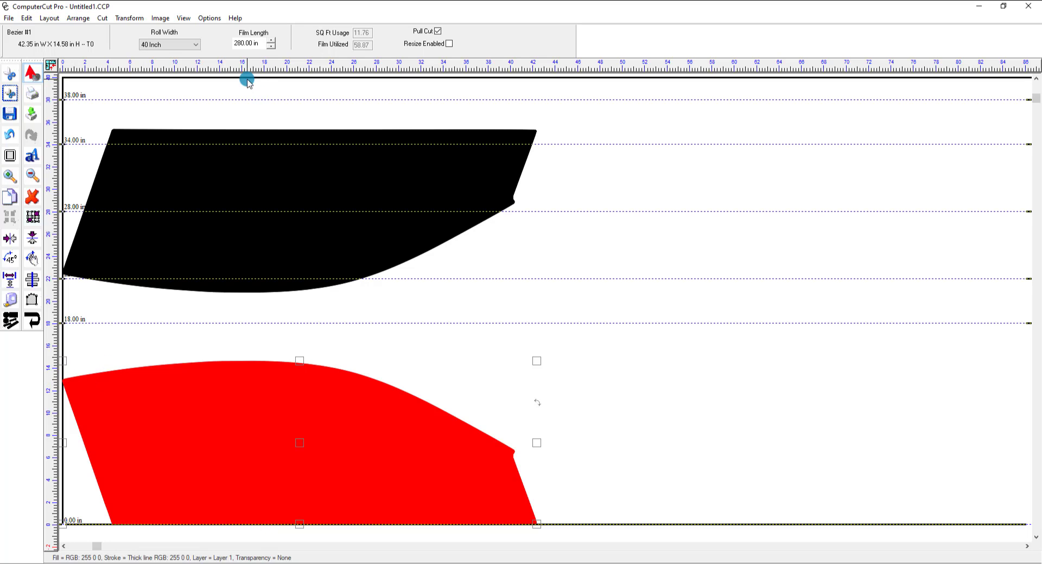
- Review the plot settings and the Jaguar V-101LX tool options, including velocity and force, without changing them
left_click(103, 18)
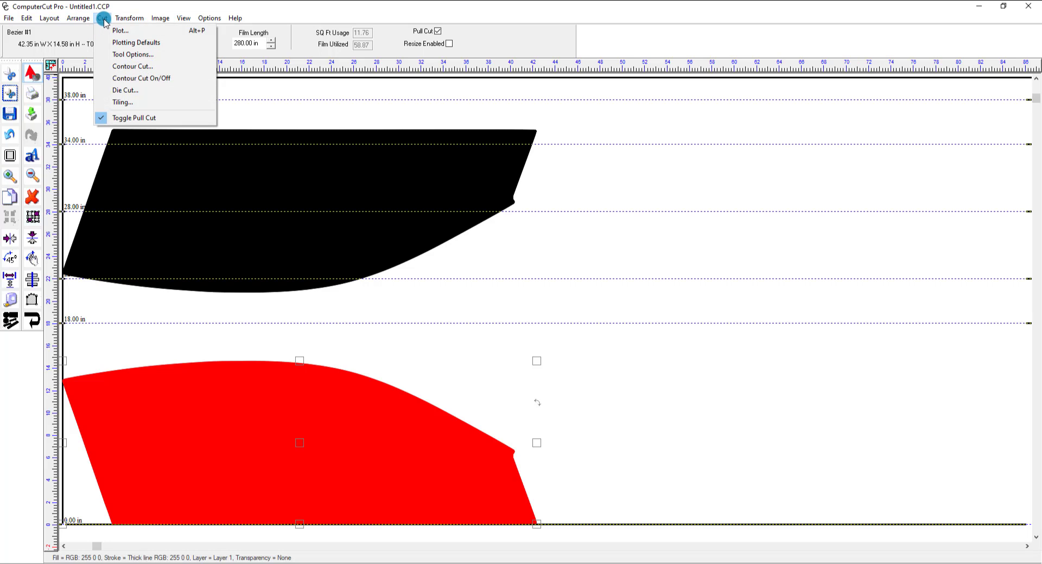
left_click(117, 48)
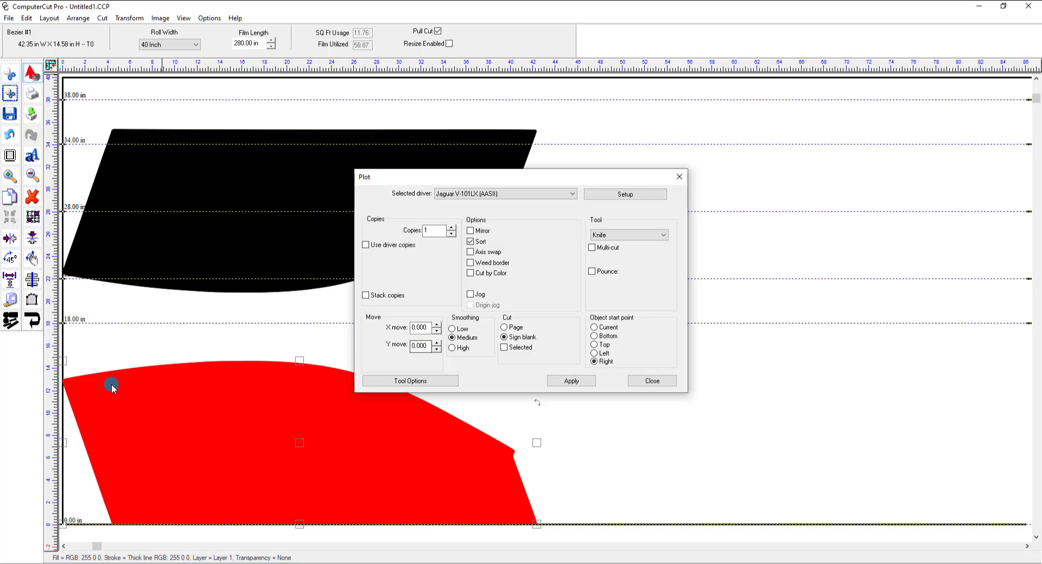
left_click(70, 374)
left_click(426, 328)
left_click(366, 485)
left_click(427, 381)
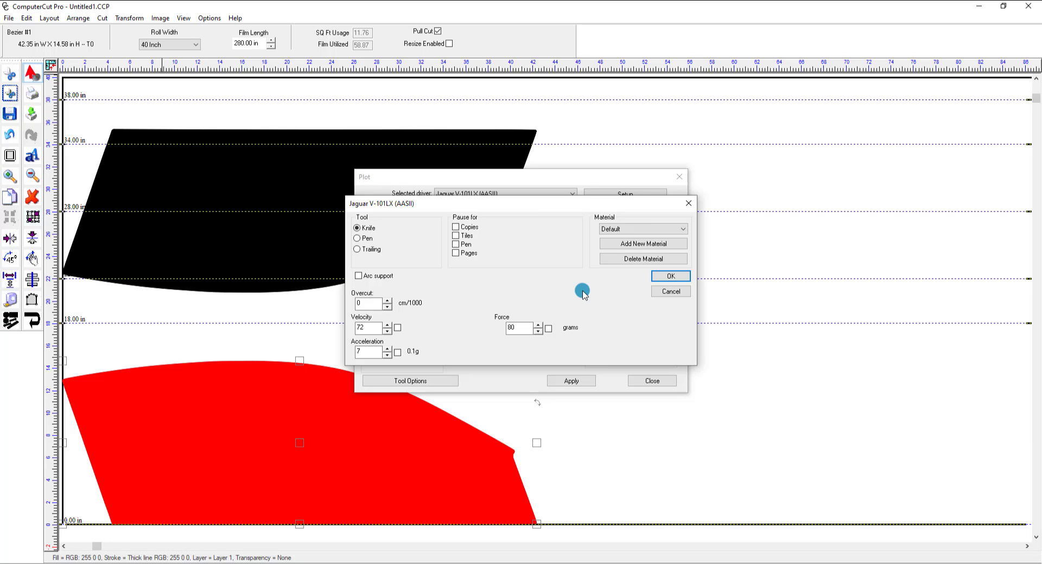
left_click(670, 292)
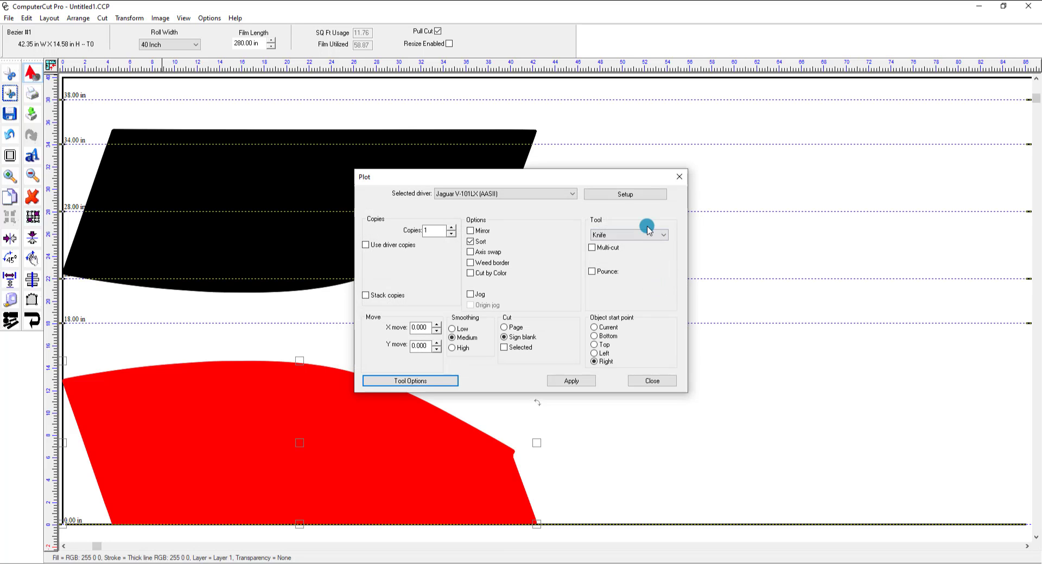
- Review the machine limits in the Jaguar V-101LX plotter setup and close the plot settings
left_click(622, 194)
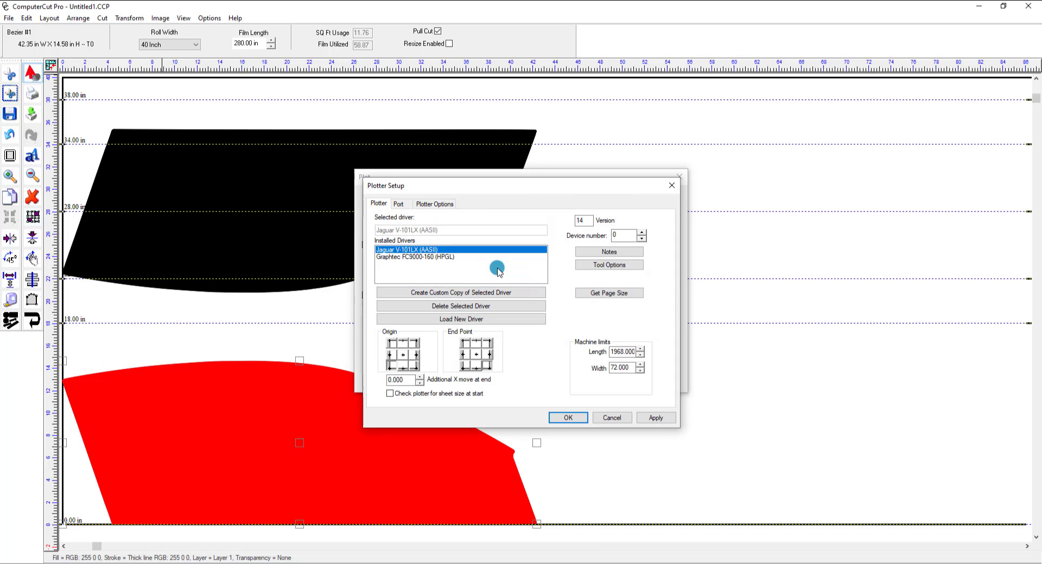
left_click(628, 368)
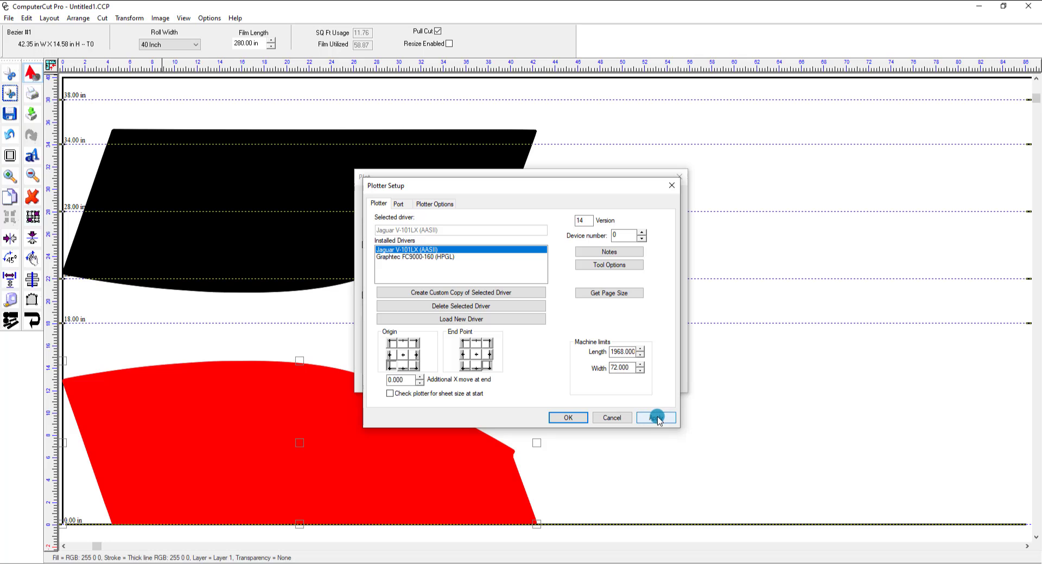
left_click(568, 418)
left_click(653, 381)
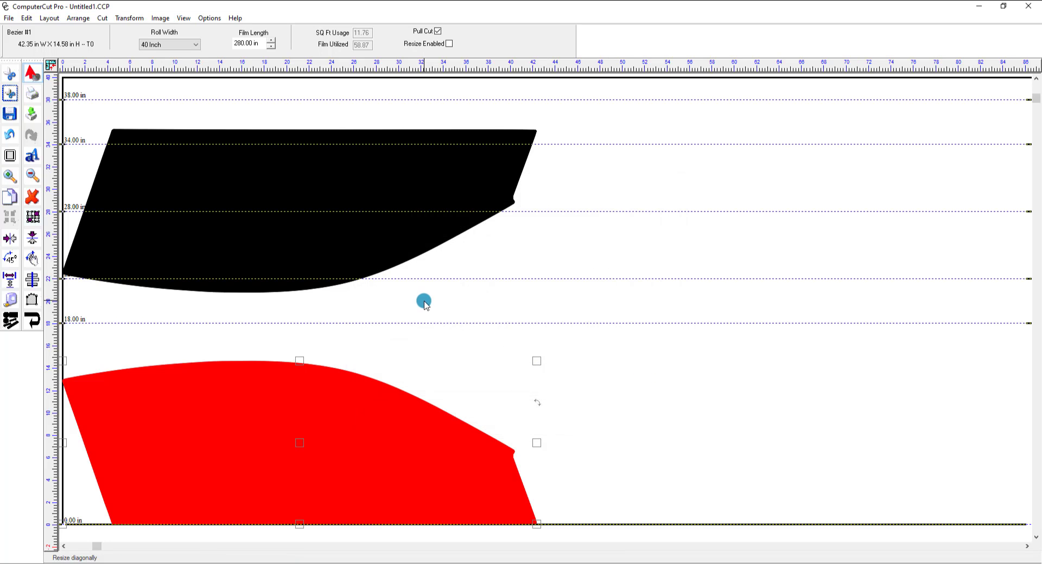
- Select both window patterns and apply an additional X move at end of 4.75 in the Jaguar V-101LX plotter setup
key("ctrl+a")
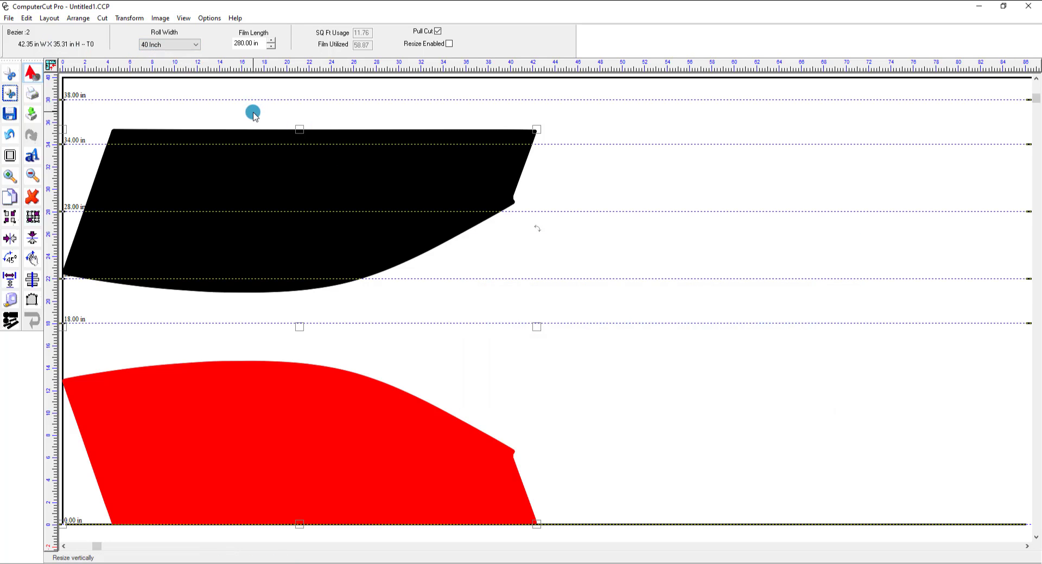
left_click(106, 18)
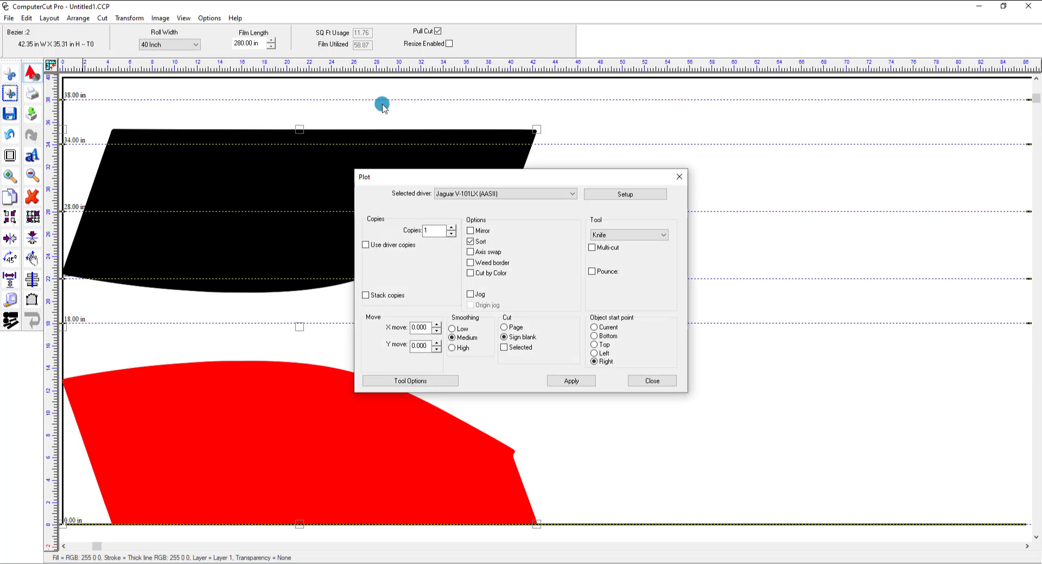
left_click(618, 195)
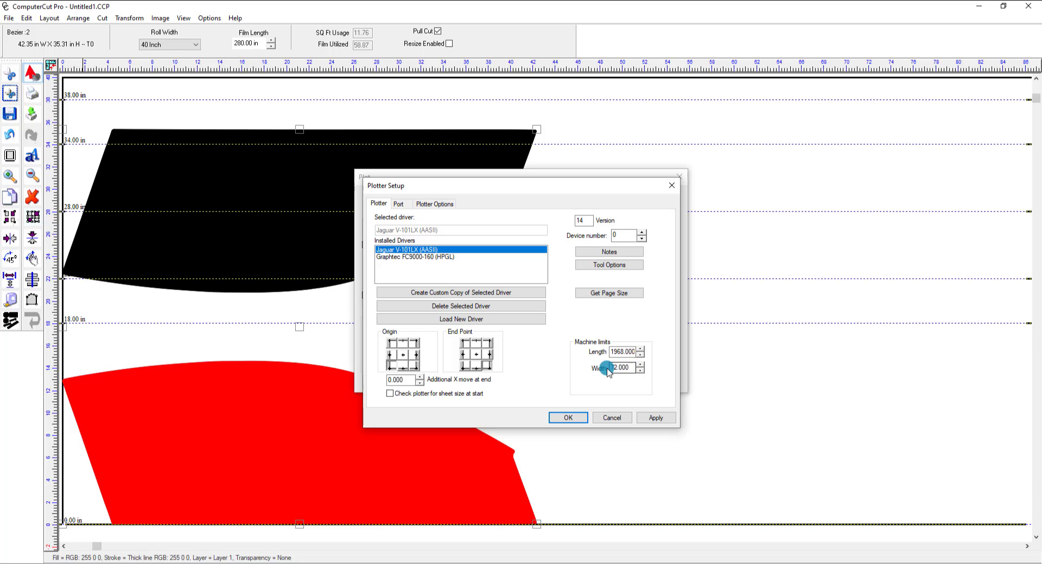
left_click_drag(632, 368, 629, 368)
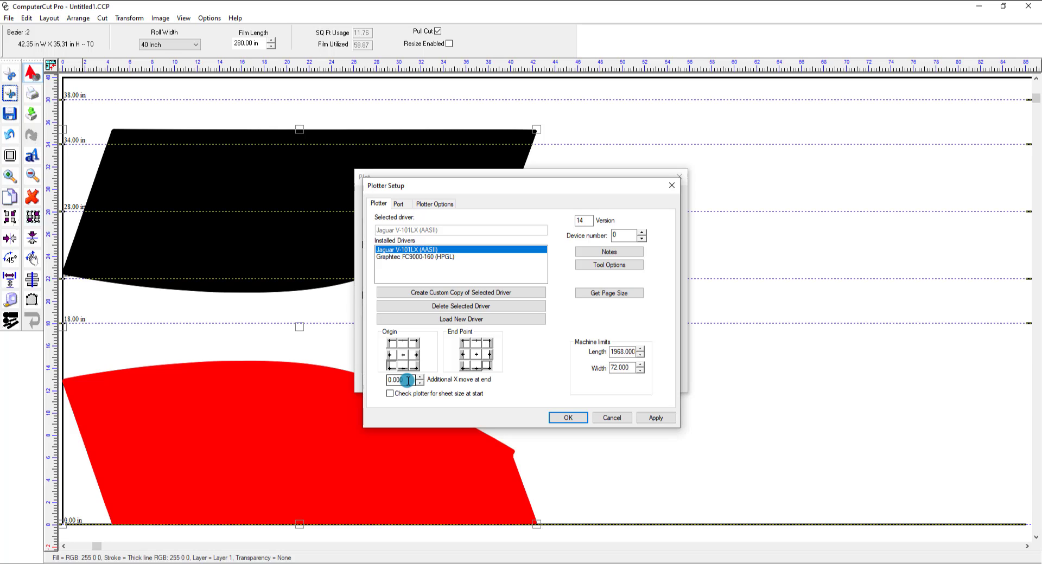
left_click_drag(408, 381, 382, 380)
type("4")
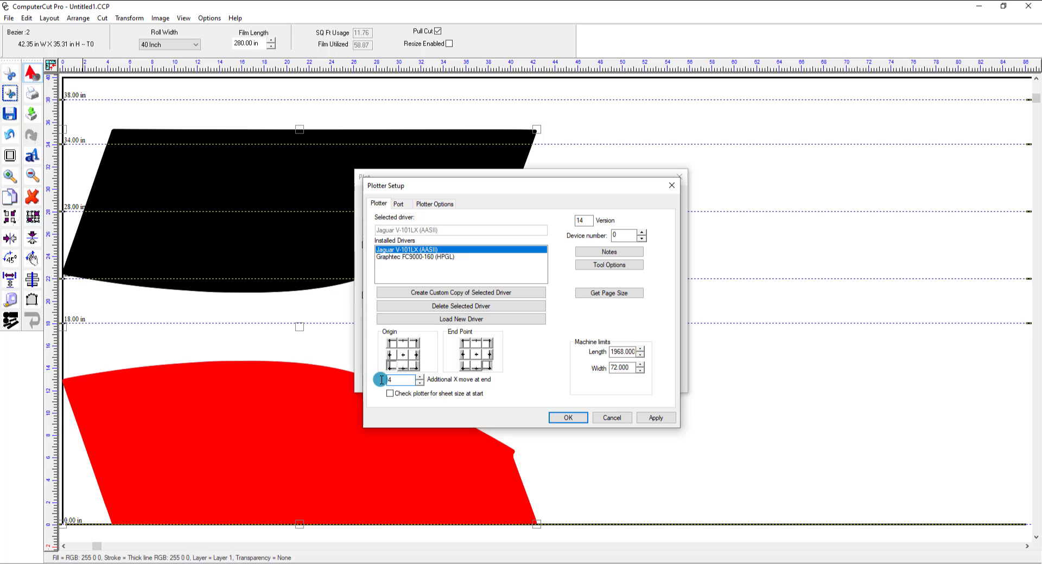
type(".75")
left_click(655, 417)
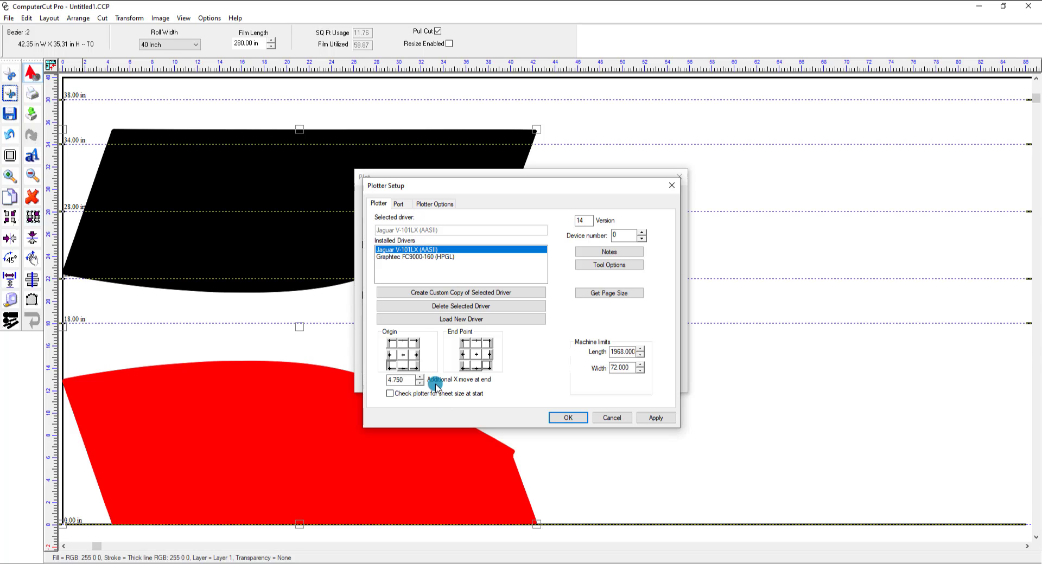
- Check the resolution and calibration options of the Jaguar V-101LX and accept the plotter setup
double_click(398, 380)
left_click(443, 205)
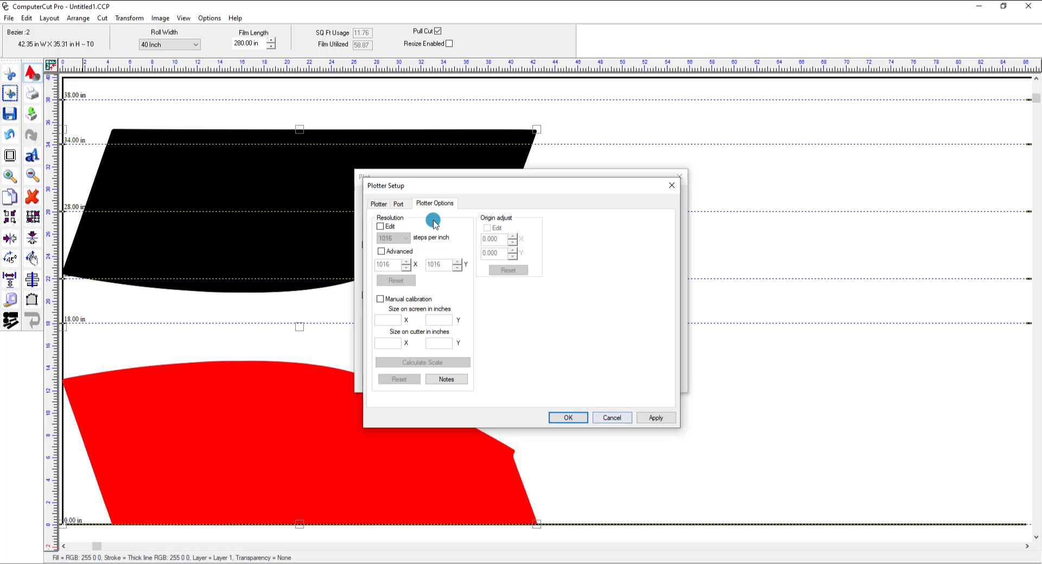
left_click(568, 418)
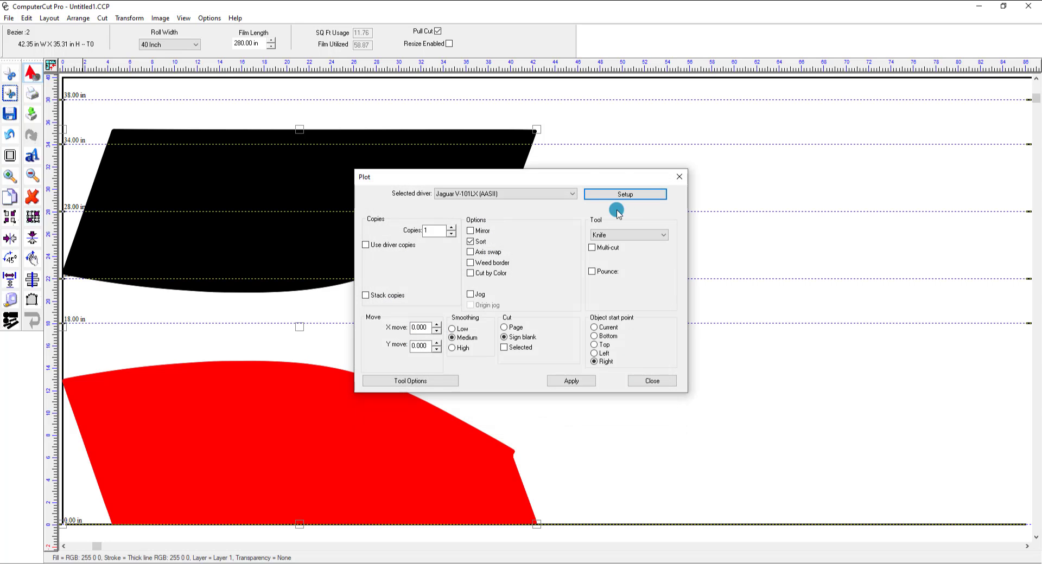
- Review the Graphtec FC9000-160 (HPGL) driver's plotter and port settings in the plotter setup, and reselect Jaguar V-101LX (AASII)
left_click(638, 197)
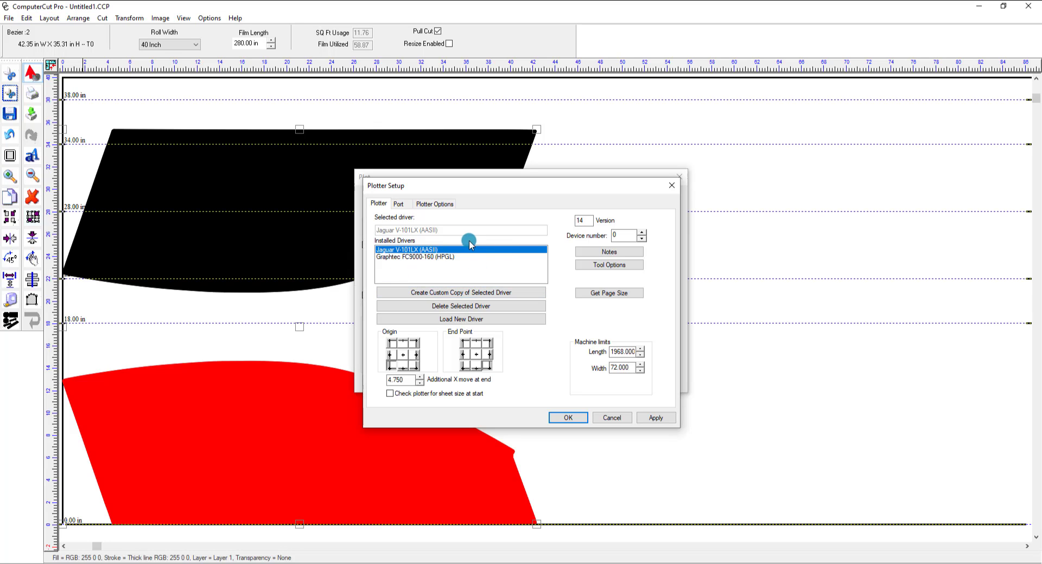
left_click(427, 258)
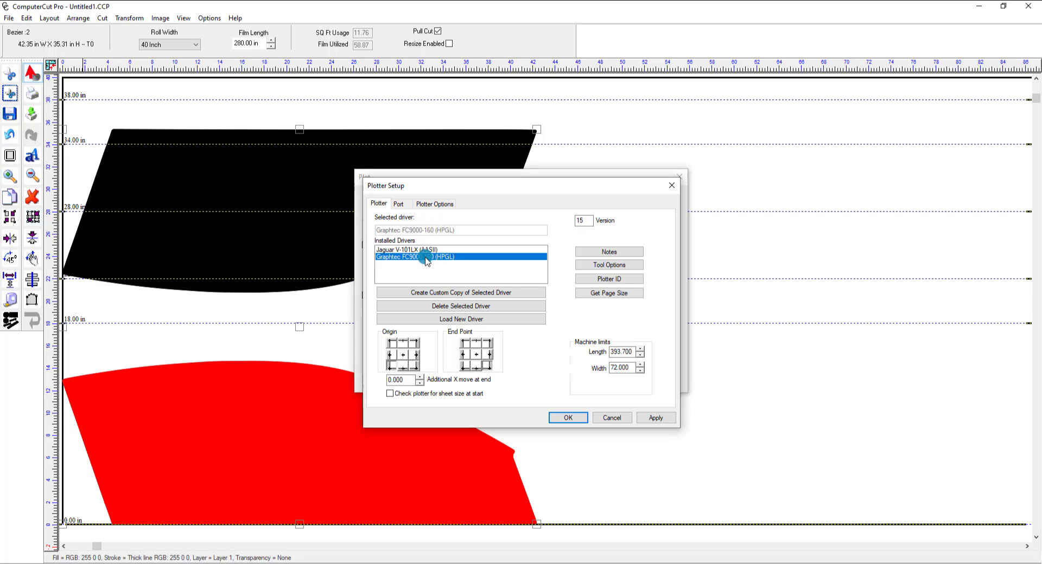
left_click(398, 204)
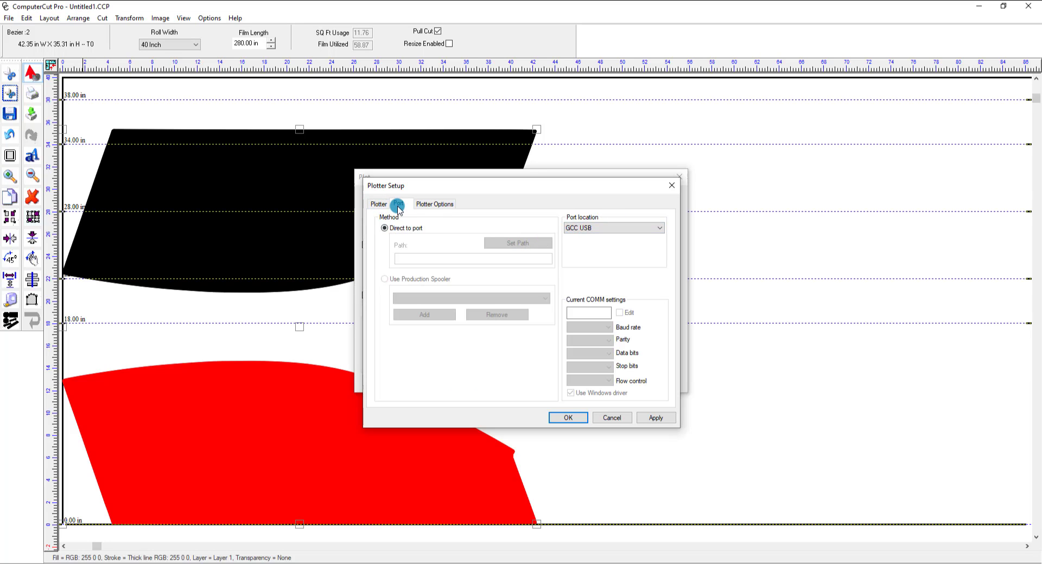
left_click(379, 204)
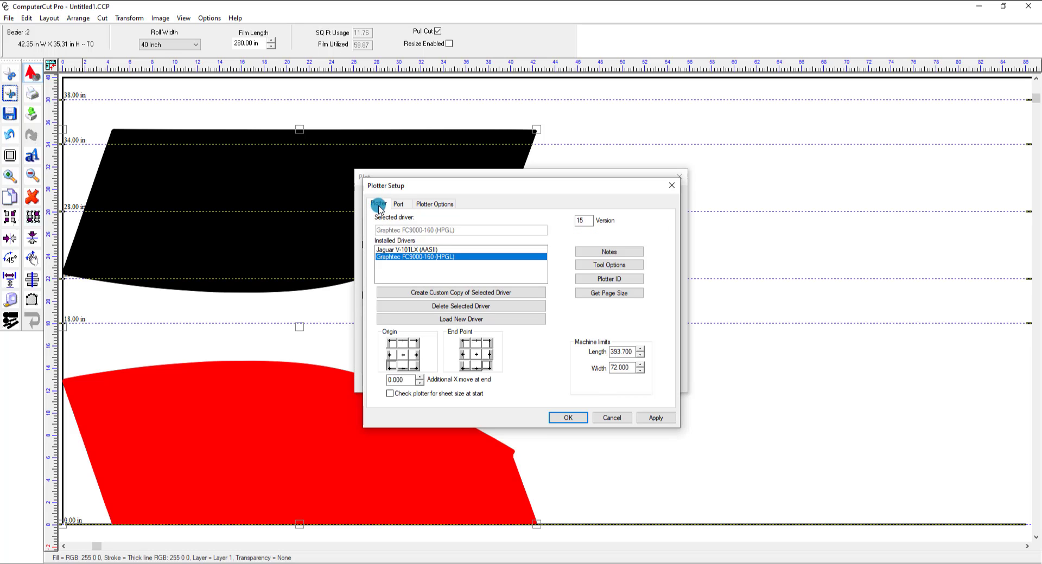
left_click(402, 250)
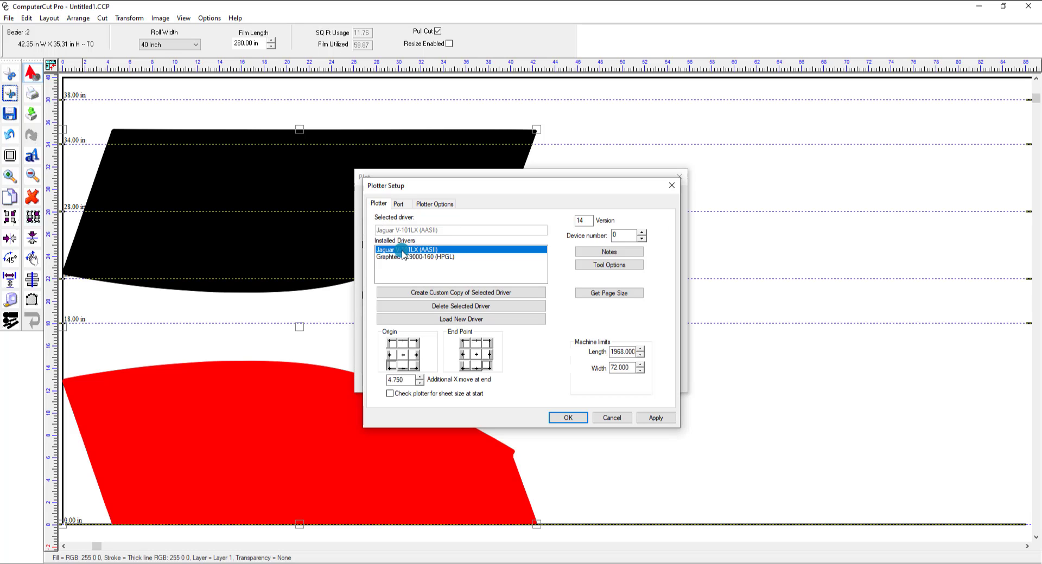